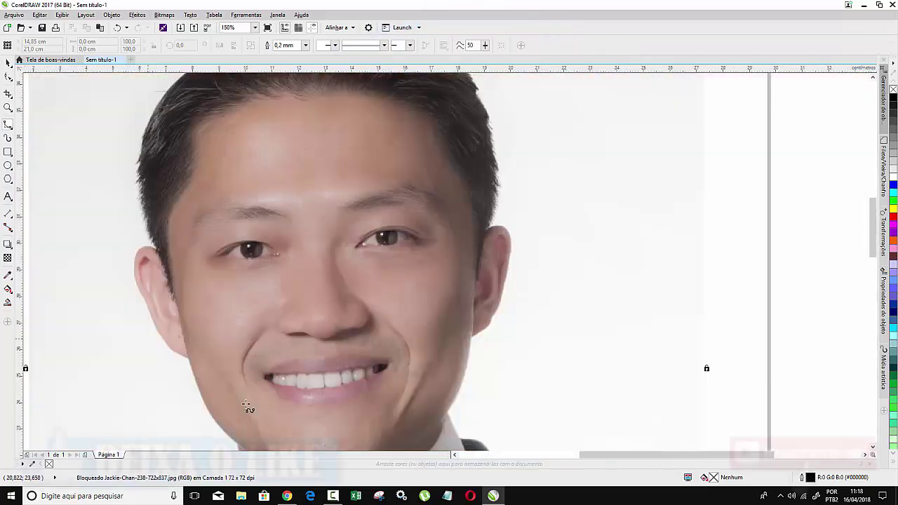
Trace a B-spline up the left hairline, past the temple tuft, and along the top tufts.
scroll(160, 253, "up", 2)
left_click(175, 317)
left_click(170, 254)
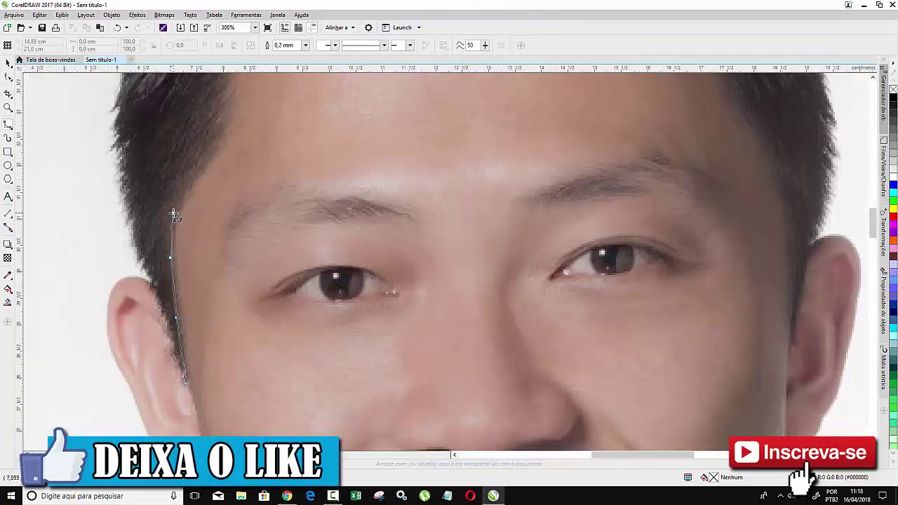
left_click(173, 210)
left_click(198, 165)
scroll(210, 140, "up", 3)
left_click(236, 210)
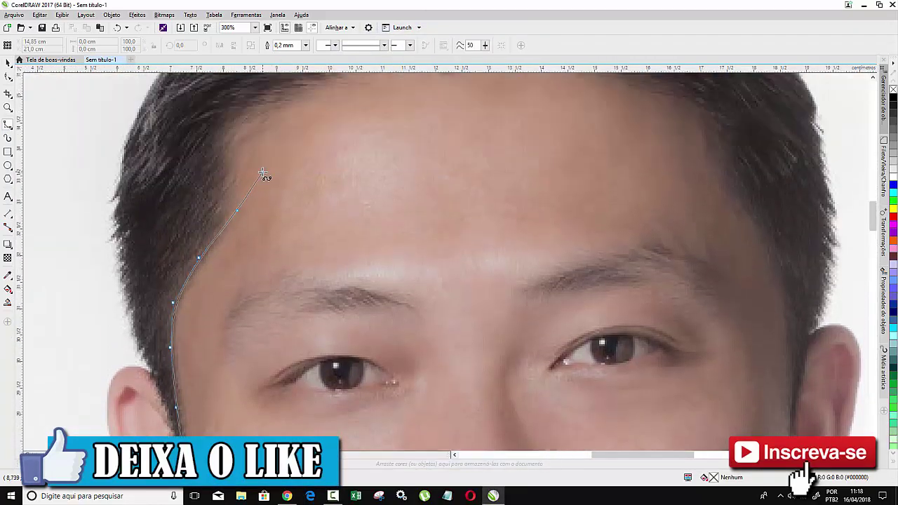
left_click(218, 196)
left_click(225, 172)
left_click(236, 119)
scroll(236, 119, "up", 2)
left_click(314, 141)
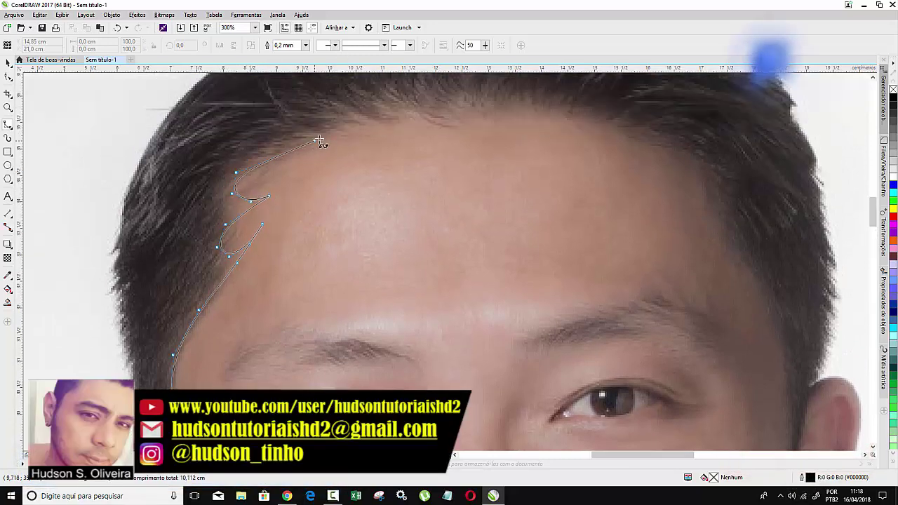
left_click(340, 135)
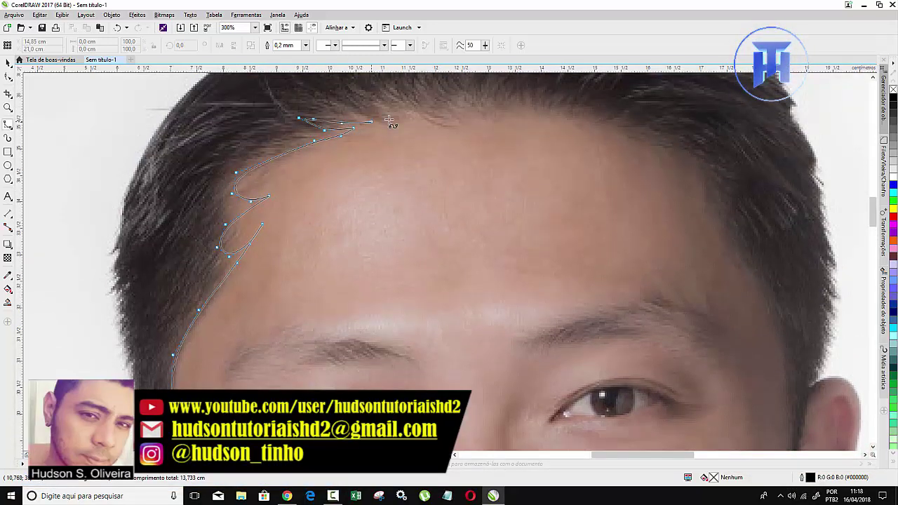
left_click(420, 131)
left_click(372, 104)
left_click(394, 103)
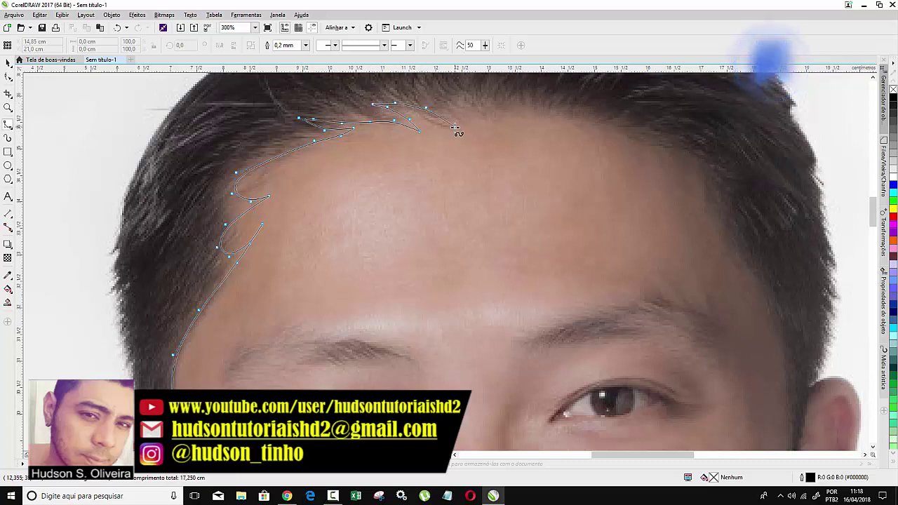
left_click(425, 108)
left_click(454, 127)
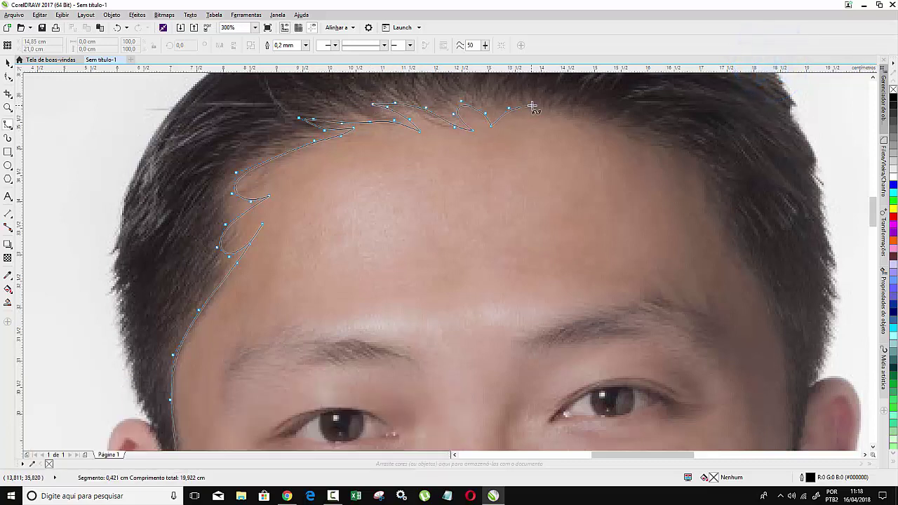
Continue the hairline outline across to the right temple and down to the ear.
left_click(648, 127)
left_click(682, 118)
left_click(649, 132)
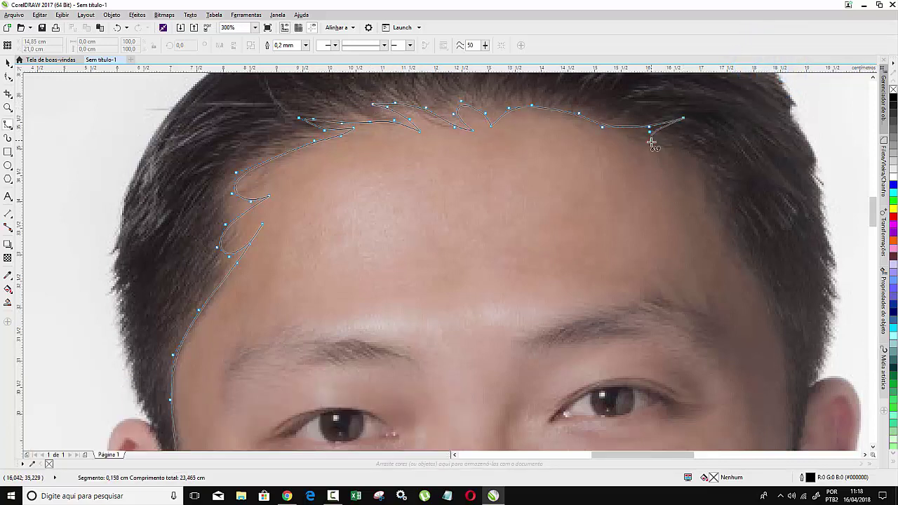
left_click(692, 153)
left_click(705, 187)
left_click(706, 204)
left_click(732, 224)
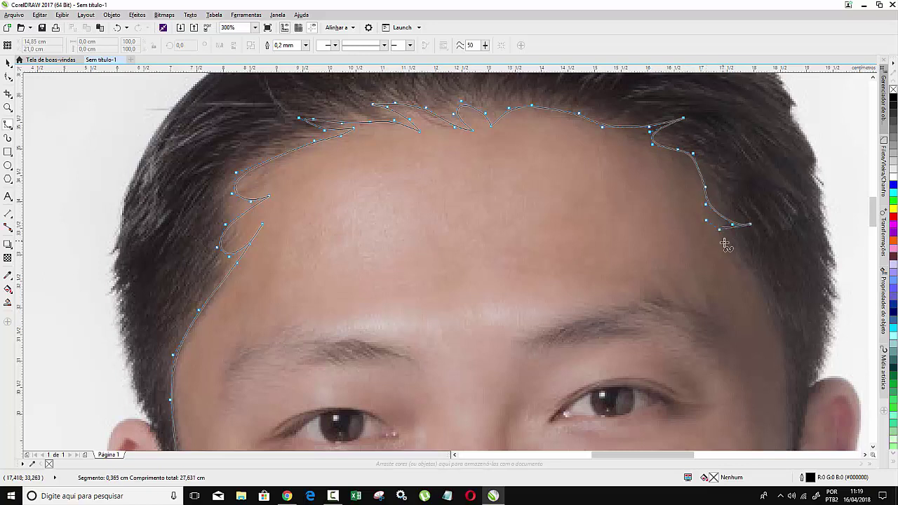
left_click(721, 240)
left_click(757, 265)
left_click(778, 309)
scroll(800, 337, "down", 1)
left_click(792, 386)
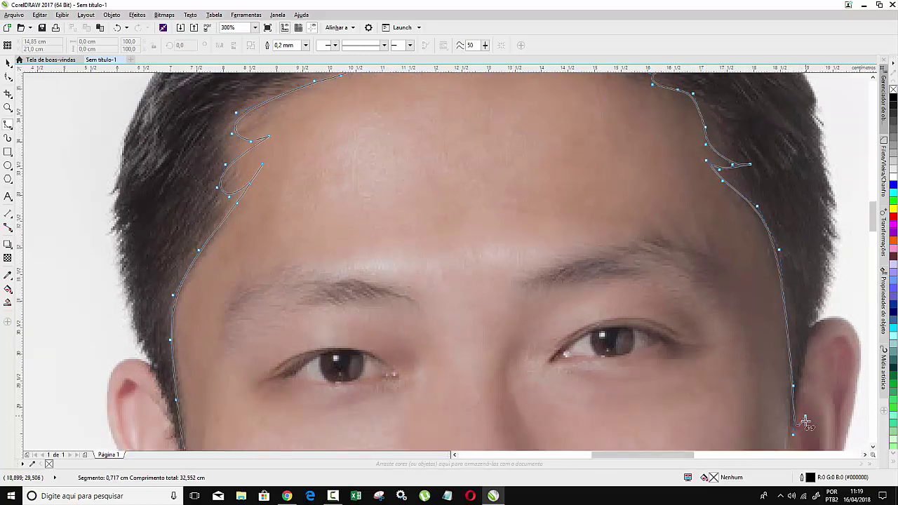
Trace up the outer right edge of the hair and back across the crown.
left_click(801, 368)
left_click(814, 306)
left_click(828, 262)
left_click(831, 200)
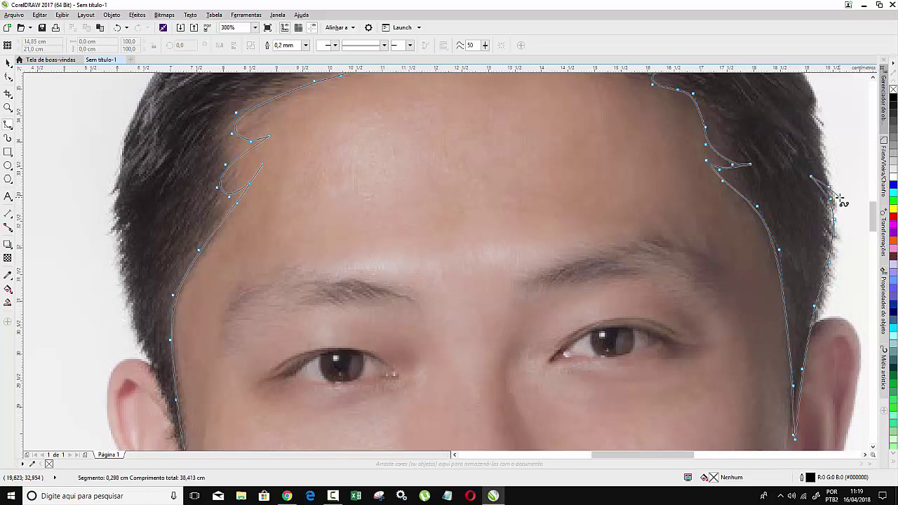
scroll(834, 210, "up", 2)
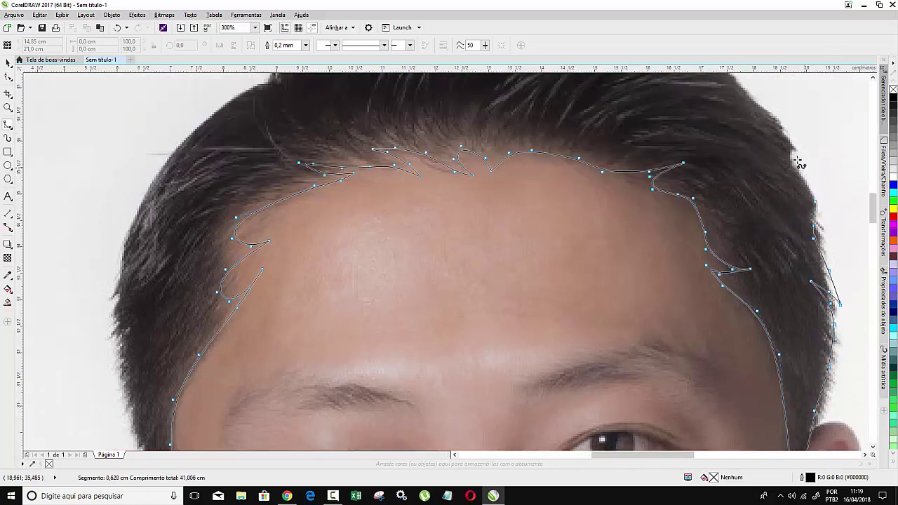
scroll(734, 80, "up", 2)
left_click(745, 205)
left_click(685, 155)
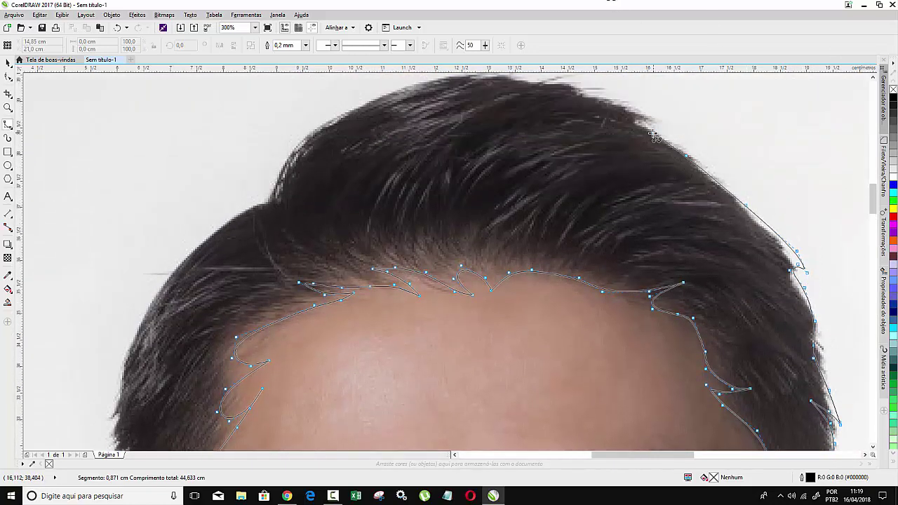
left_click(627, 120)
left_click(561, 89)
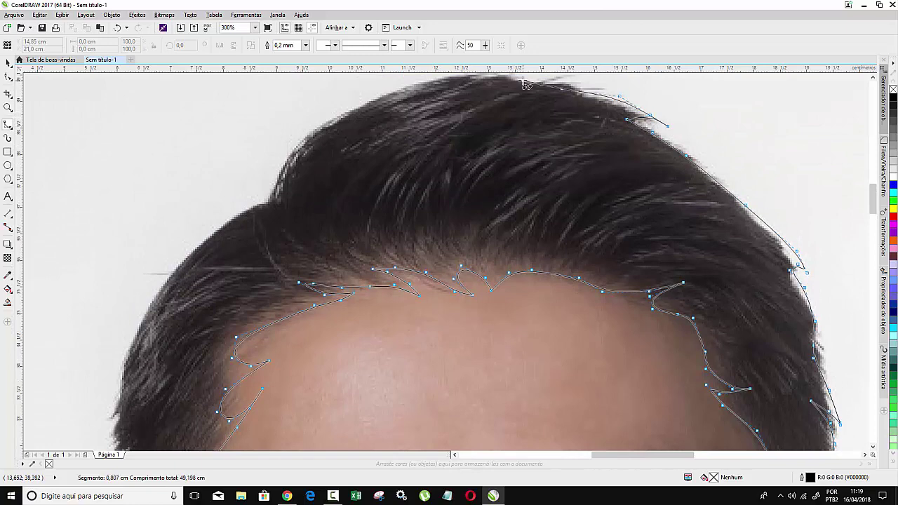
left_click(519, 78)
scroll(466, 117, "up", 1)
left_click(474, 113)
left_click(401, 123)
left_click(303, 171)
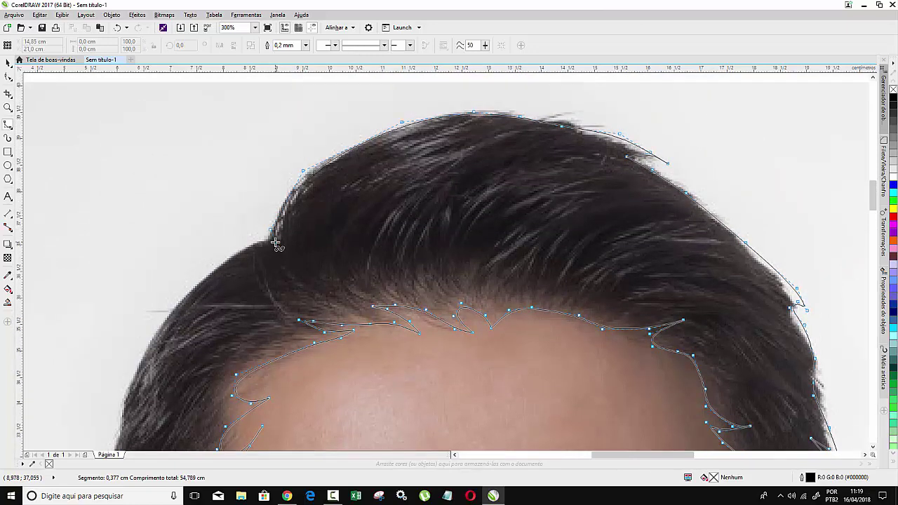
Bring the outline down the outer left edge, close it, and fill it solid black.
left_click(275, 242)
left_click(228, 254)
left_click(133, 348)
scroll(133, 349, "down", 3)
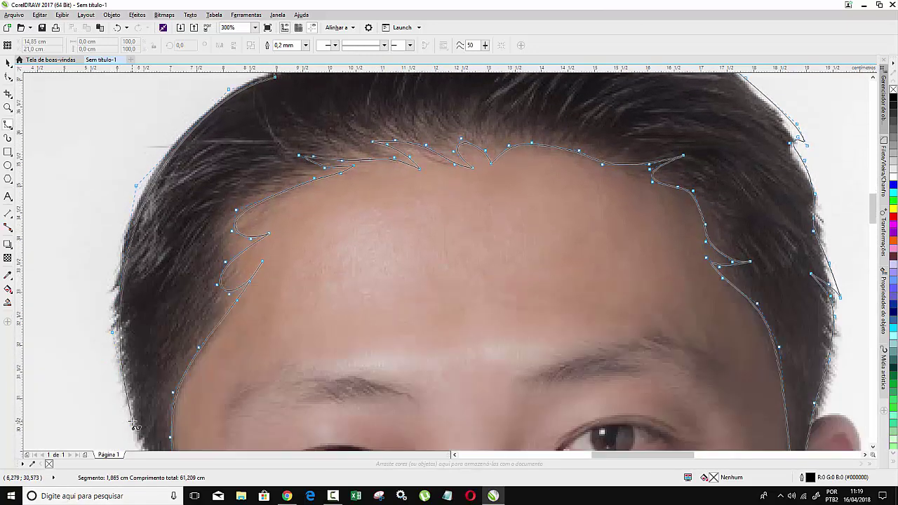
scroll(133, 423, "down", 3)
left_click(136, 293)
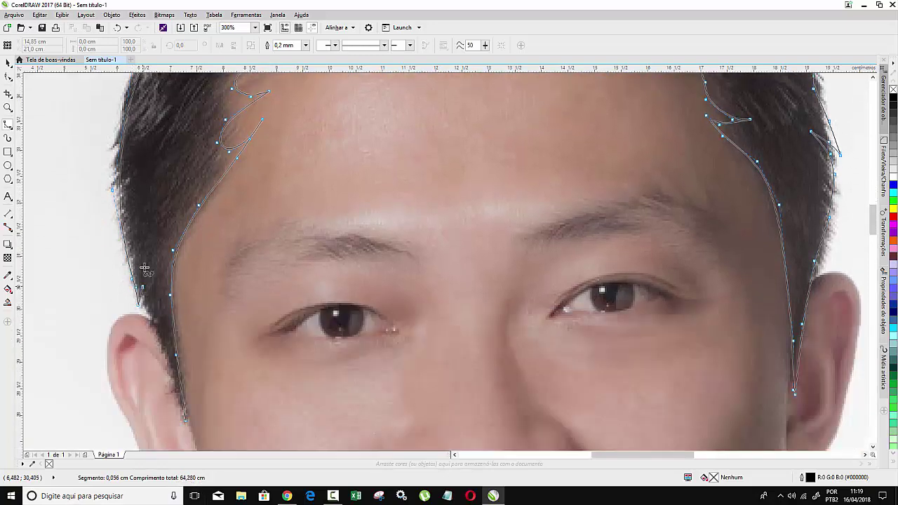
left_click(149, 313)
left_click(166, 361)
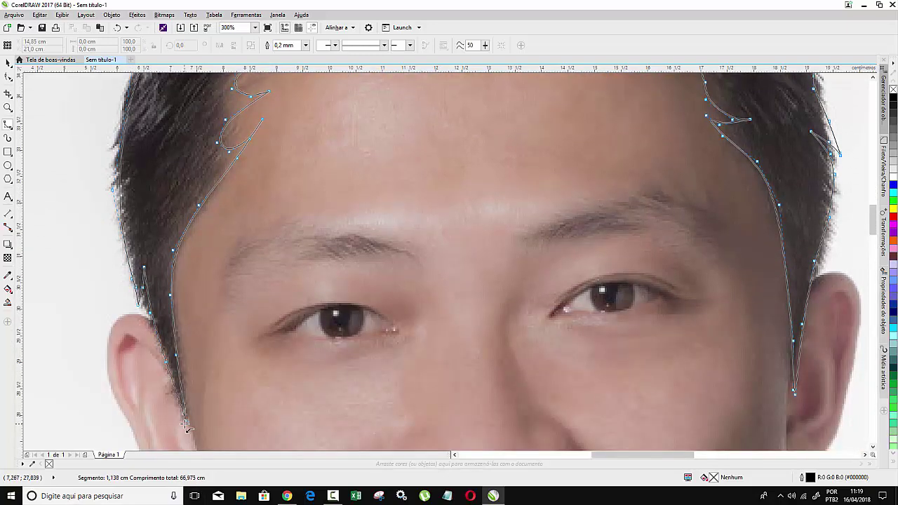
double_click(185, 424)
left_click(893, 100)
Zoom in on the left eye and trace the iris and inner corner with B-spline points.
scroll(334, 198, "up", 3)
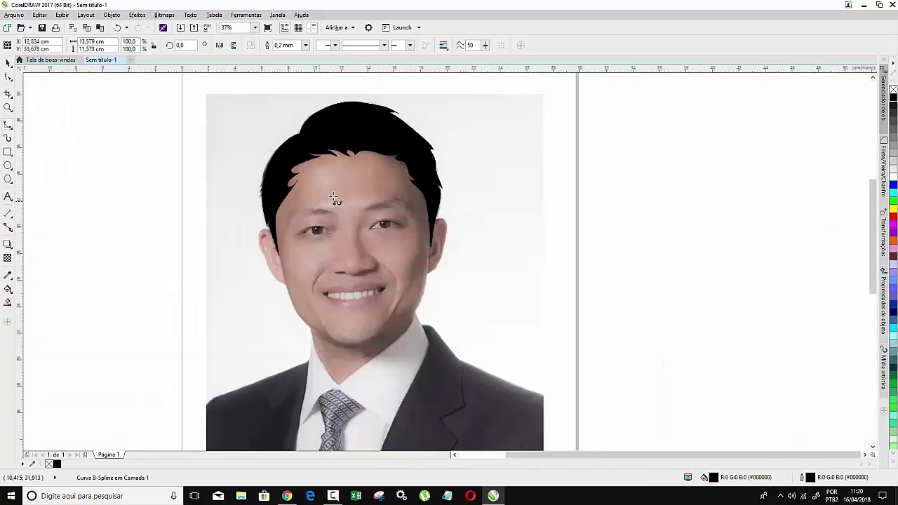
scroll(333, 198, "up", 2)
scroll(285, 252, "up", 2)
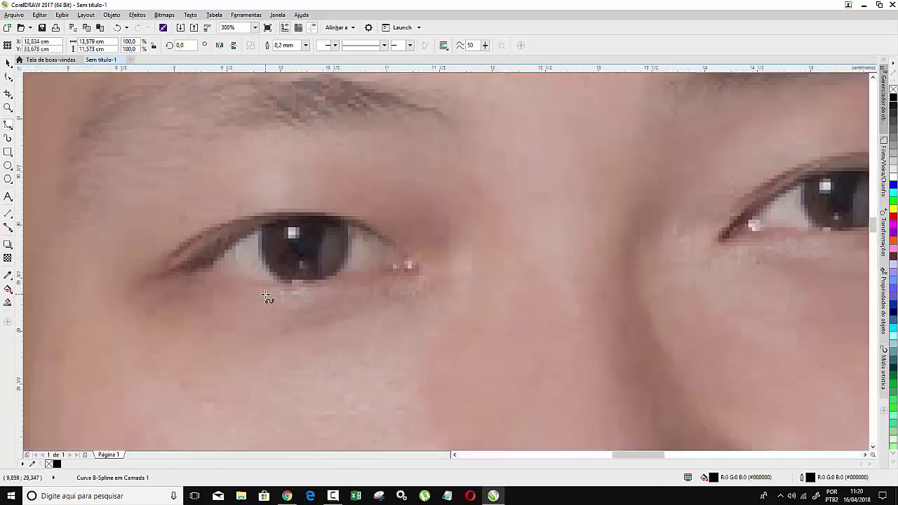
left_click(306, 279)
left_click(404, 265)
left_click(390, 247)
left_click(362, 230)
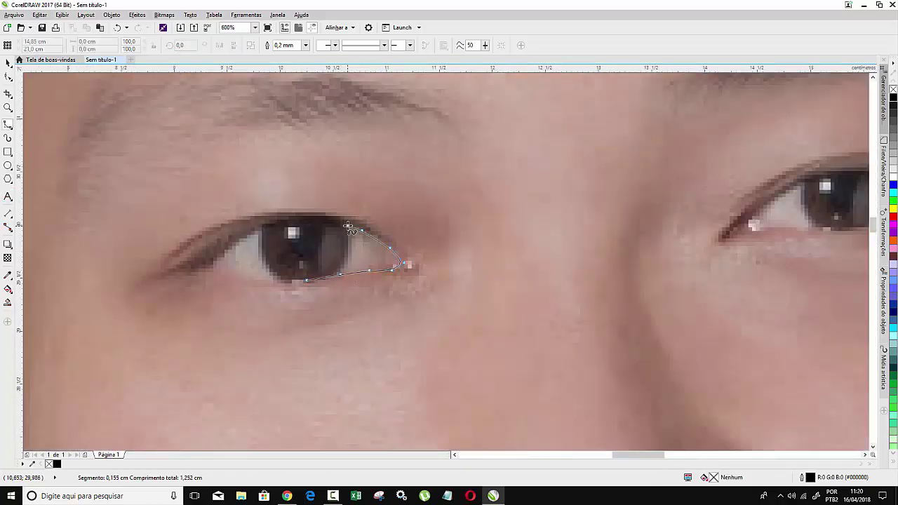
left_click(346, 252)
left_click(338, 272)
left_click(274, 275)
left_click(260, 257)
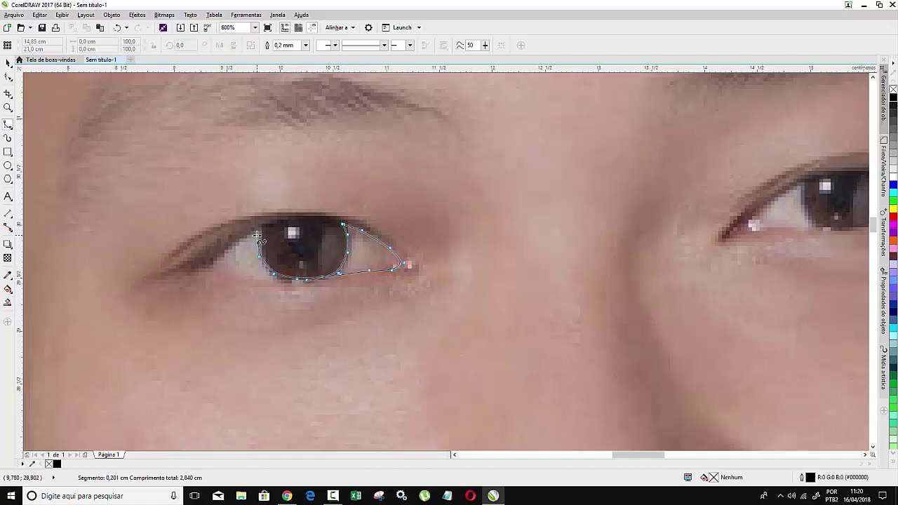
left_click(219, 251)
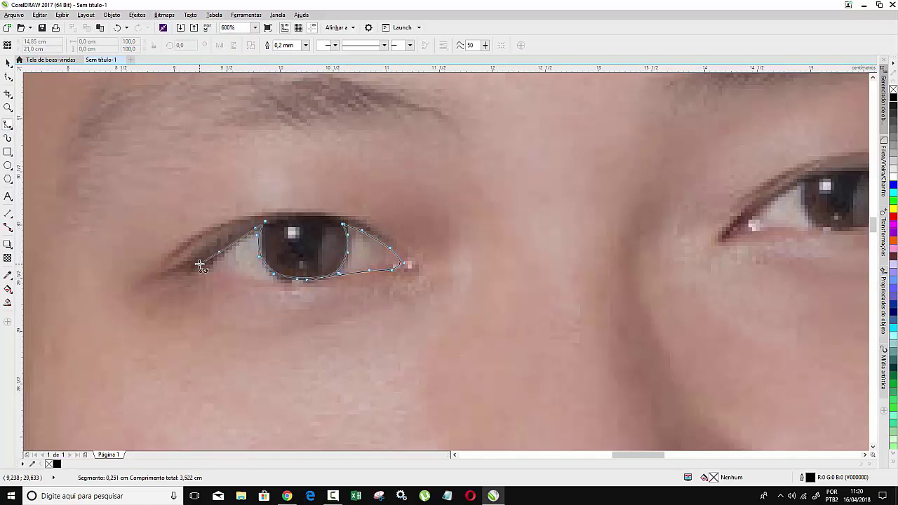
Trace the lower eyelid, upper lash line and upper lid to close the eye shape.
left_click(290, 281)
left_click(249, 278)
left_click(205, 274)
left_click(214, 242)
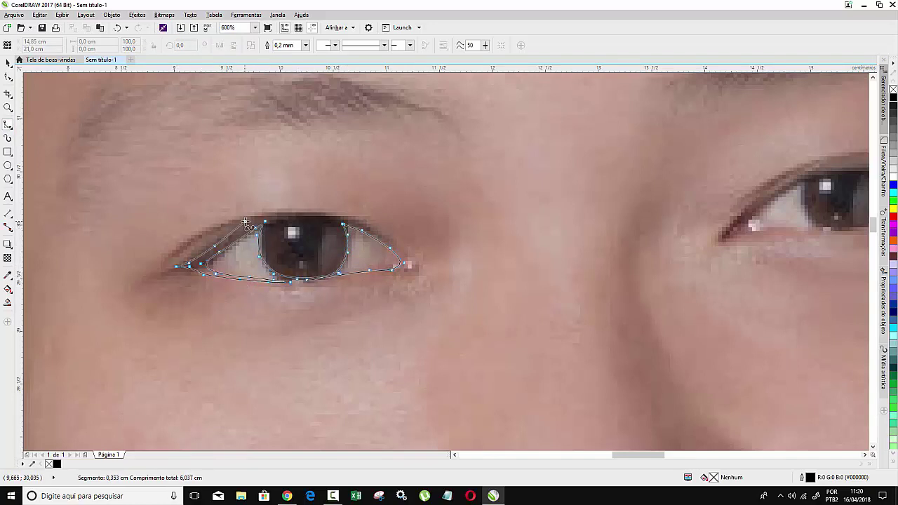
left_click(210, 228)
left_click(267, 209)
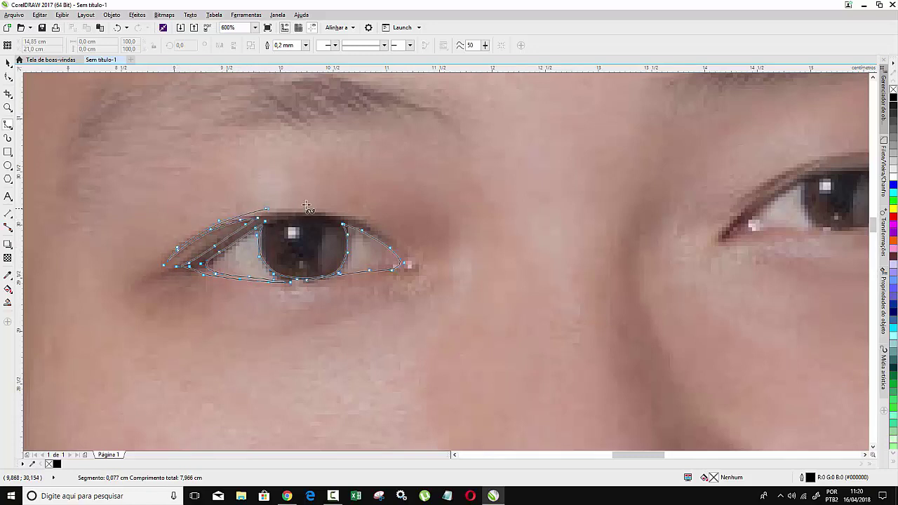
left_click(319, 208)
left_click(356, 217)
left_click(401, 246)
left_click(409, 264)
left_click(399, 279)
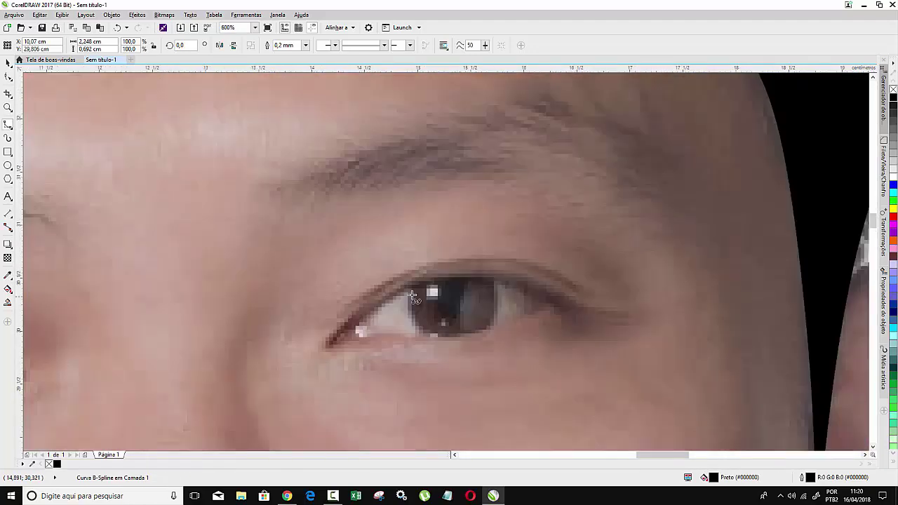
Trace the right eye's lower and upper eyelids as one B-spline curve.
left_click(447, 338)
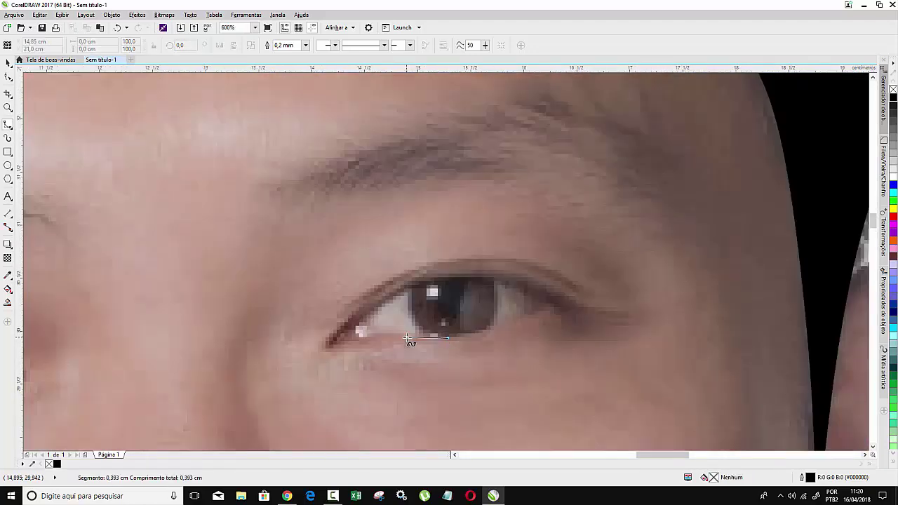
left_click(407, 338)
left_click(361, 341)
left_click(332, 341)
left_click(337, 321)
left_click(352, 300)
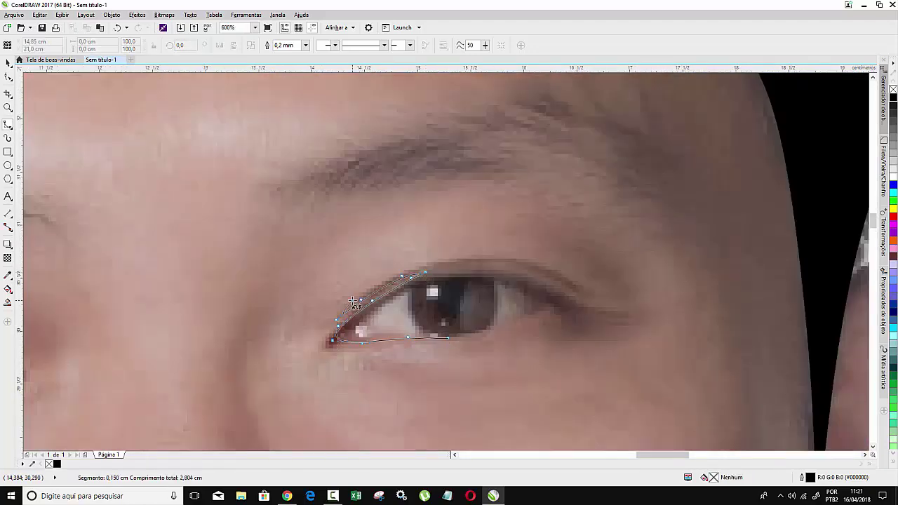
left_click(402, 269)
left_click(424, 272)
left_click(462, 259)
left_click(507, 260)
left_click(551, 271)
double_click(585, 294)
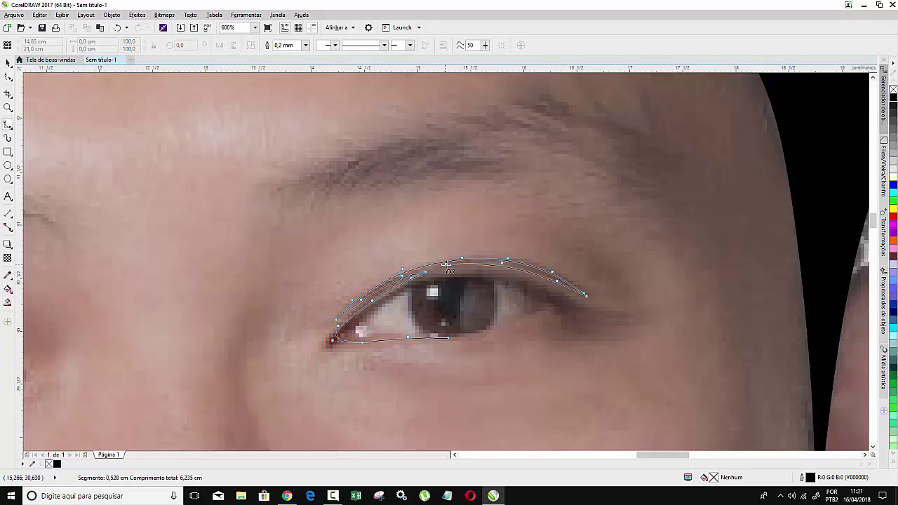
Trace a curve around the iris, then delete all the eye curves to start over.
left_click(426, 273)
left_click(410, 312)
left_click(457, 334)
left_click(500, 300)
left_click(489, 277)
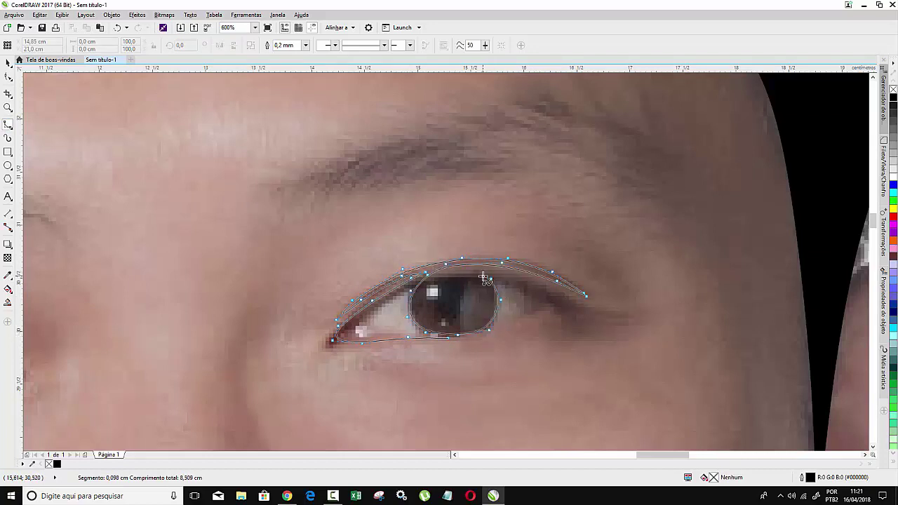
left_click(537, 288)
left_click(514, 320)
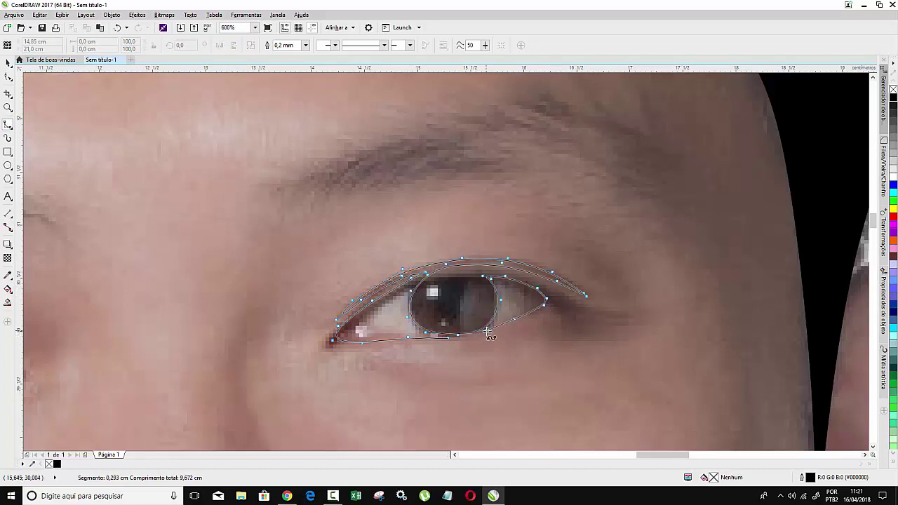
left_click(484, 331)
left_click(531, 316)
left_click(561, 306)
left_click(570, 308)
left_click(542, 282)
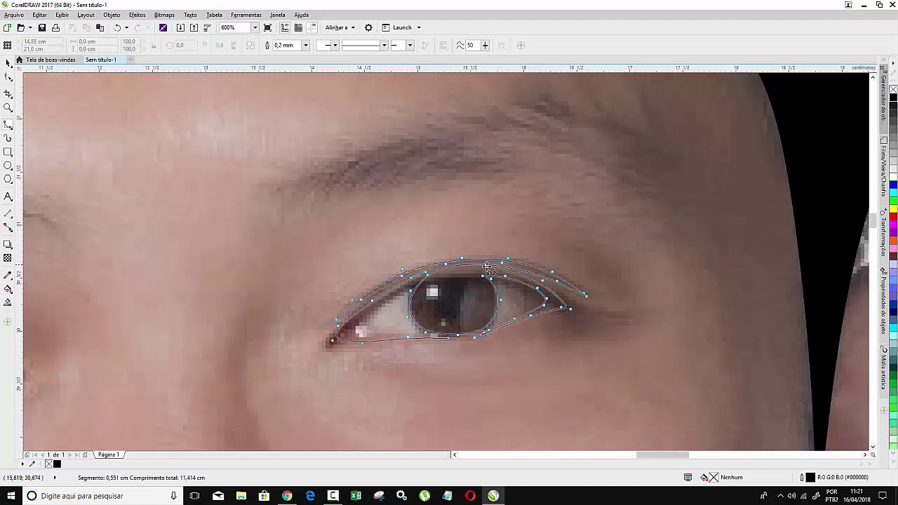
left_click(485, 267)
key("ctrl+a")
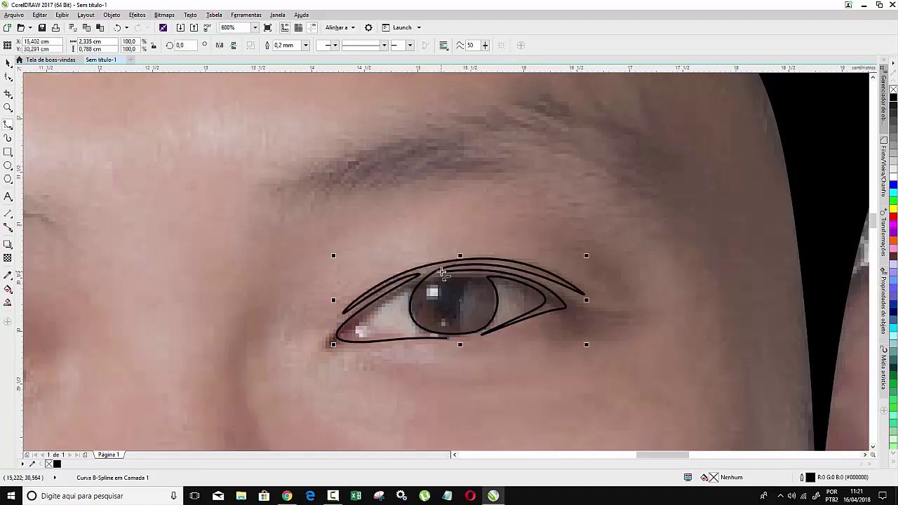
key("Delete")
Redraw the eye outline along the lower lid, inner corner and around the iris.
left_click(475, 339)
left_click(398, 336)
left_click(338, 344)
left_click(327, 340)
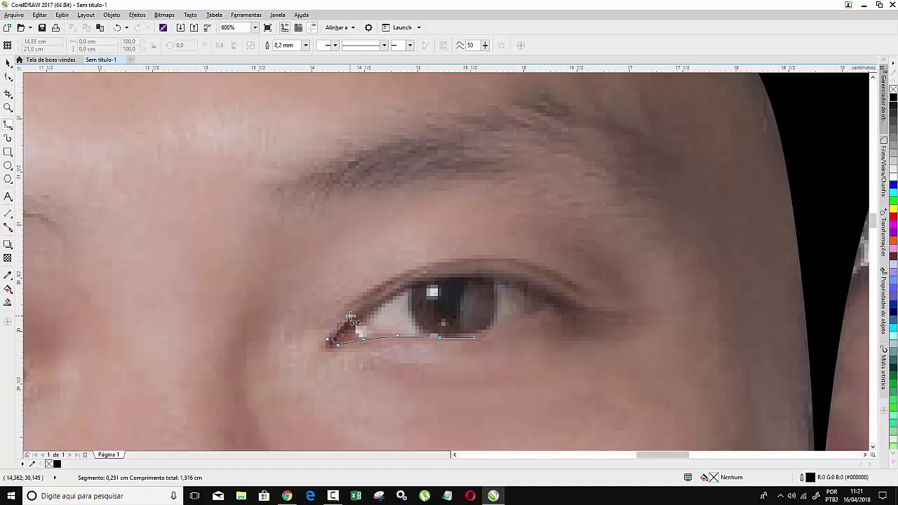
left_click(353, 317)
left_click(395, 288)
left_click(409, 311)
left_click(418, 327)
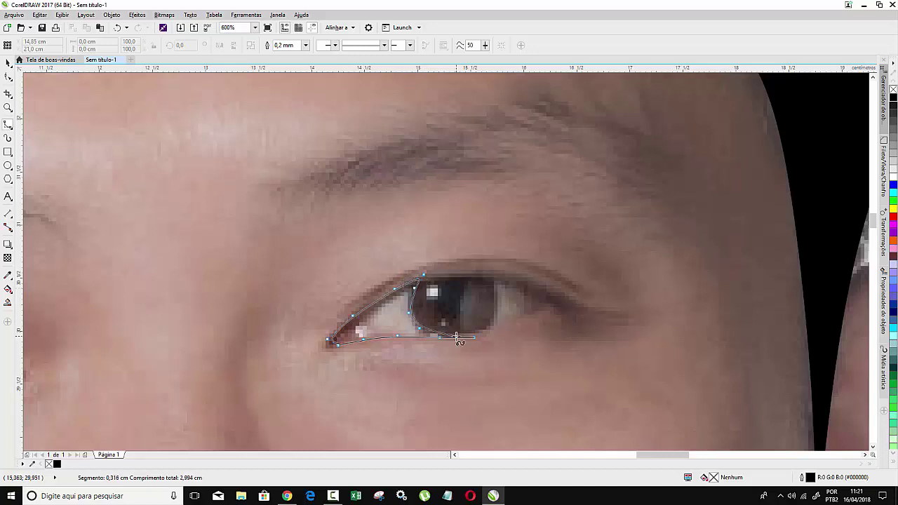
left_click(481, 328)
left_click(495, 280)
left_click(508, 279)
left_click(535, 293)
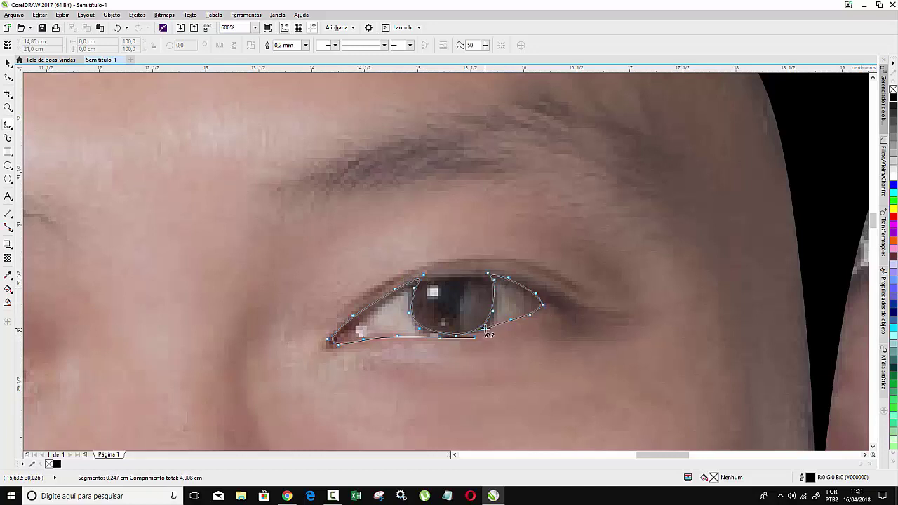
Continue the eye outline around the outer corner and upper lid, and finish it.
left_click(565, 315)
left_click(494, 268)
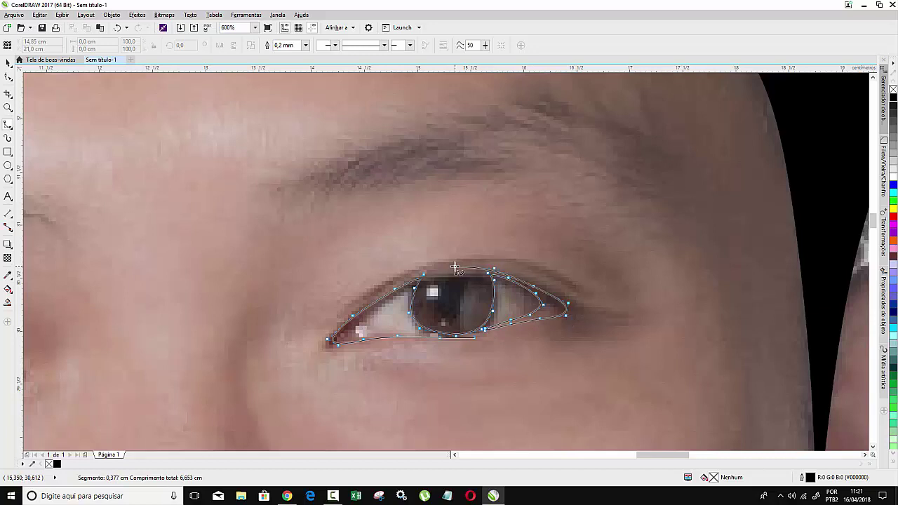
left_click(468, 263)
left_click(532, 264)
left_click(441, 259)
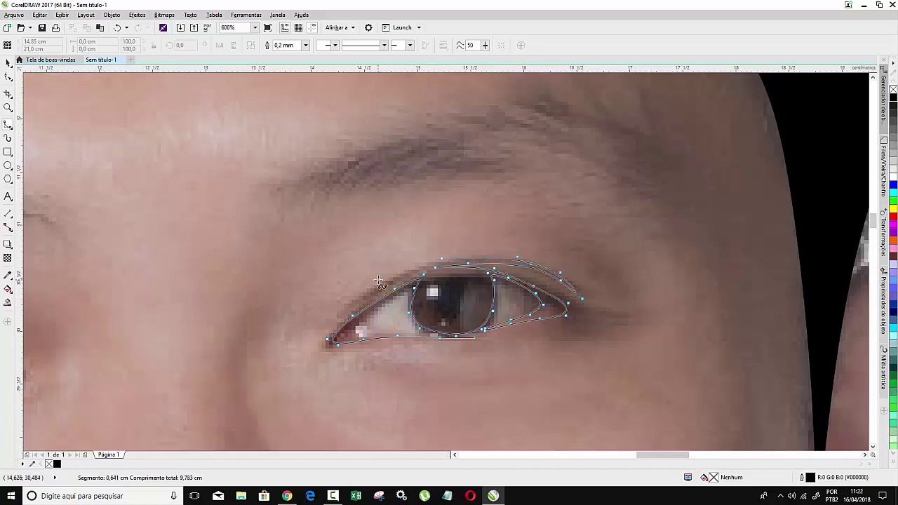
left_click(377, 280)
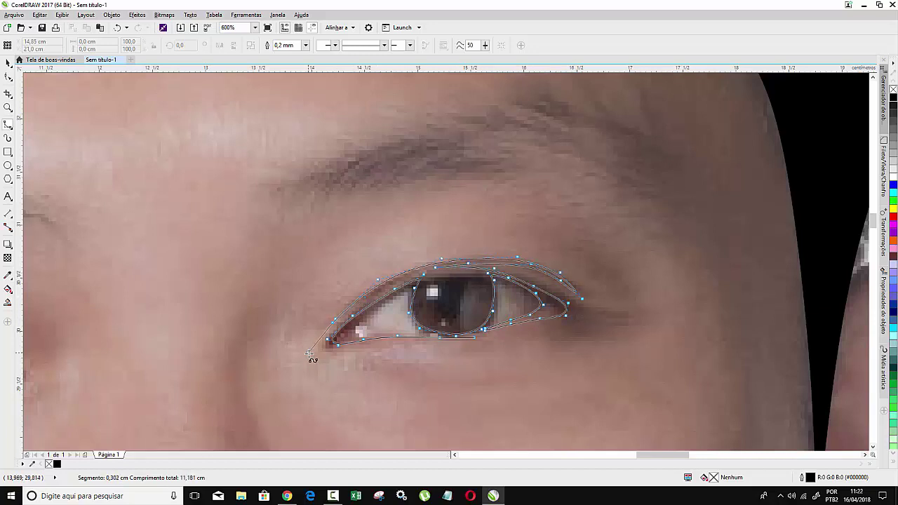
double_click(463, 337)
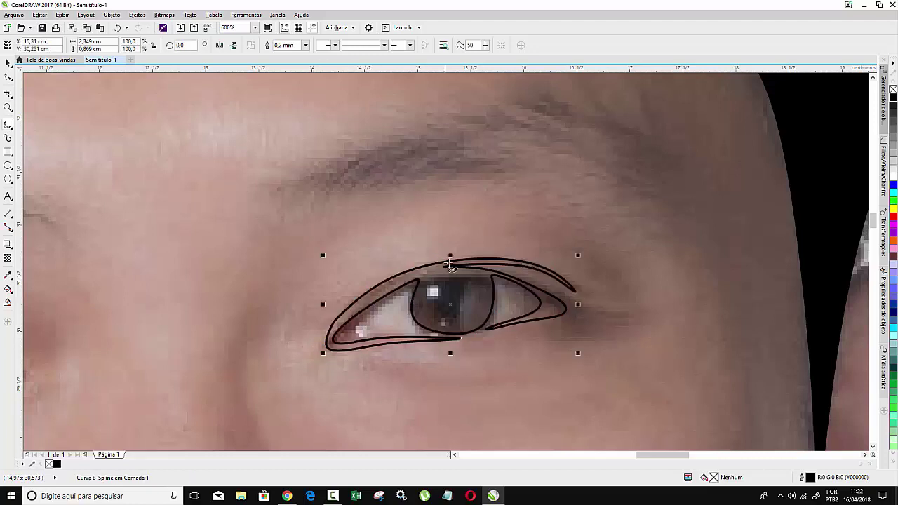
Reshape the inner upper-lid curve and fill the eye shapes solid black.
key("F10")
left_click_drag(441, 270, 491, 281)
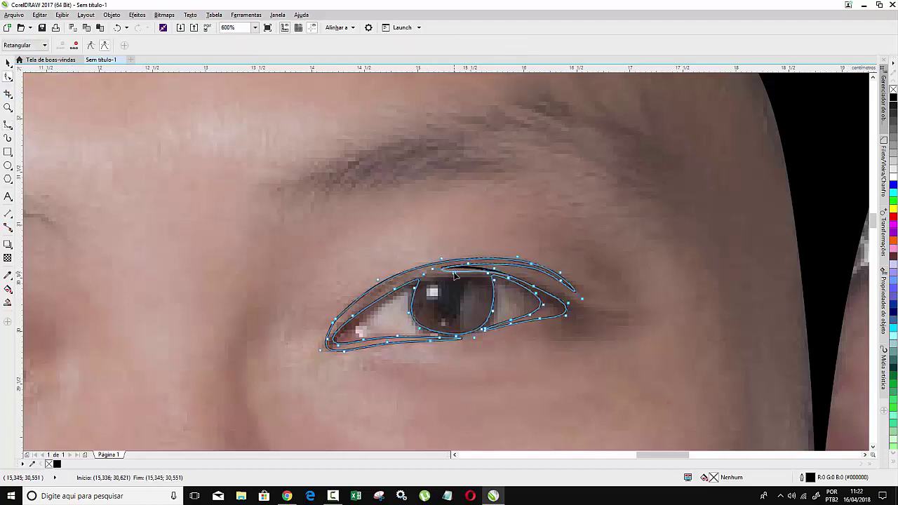
key("space")
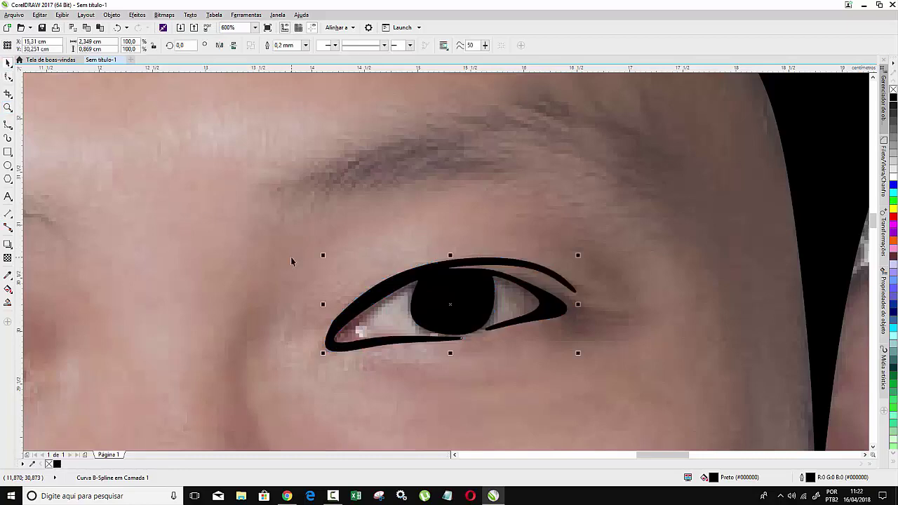
scroll(434, 246, "down", 3)
scroll(489, 241, "up", 2)
scroll(489, 241, "down", 3)
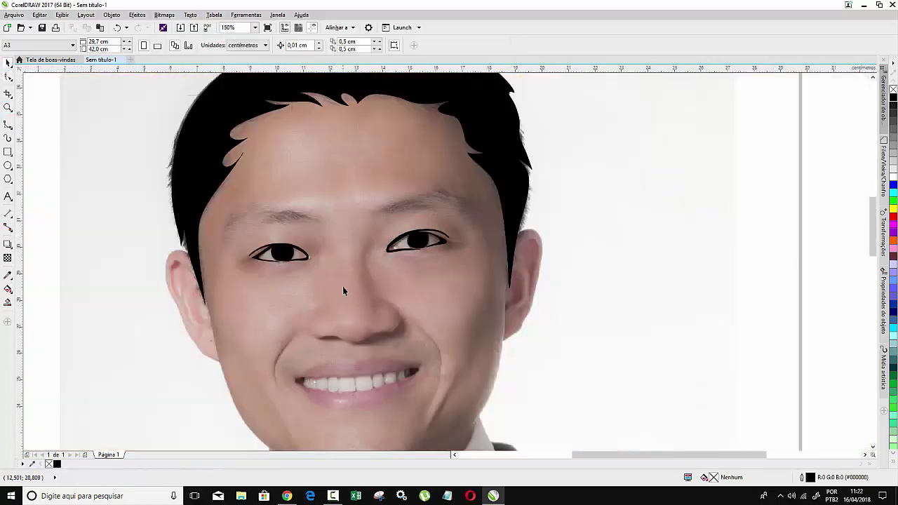
scroll(420, 245, "up", 4)
Adjust the eye shape's lower edge near the corner with the Shape tool.
left_click(421, 249)
left_click(8, 78)
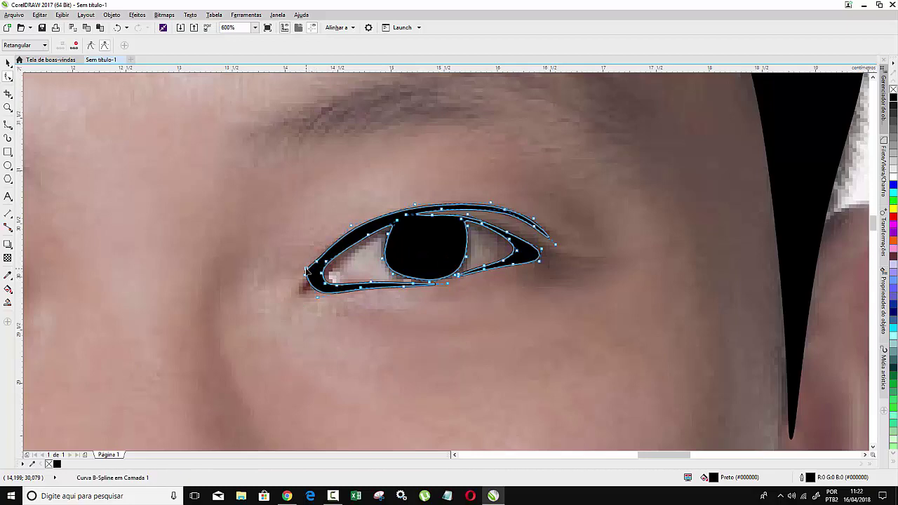
scroll(297, 283, "up", 2)
left_click_drag(329, 371, 332, 344)
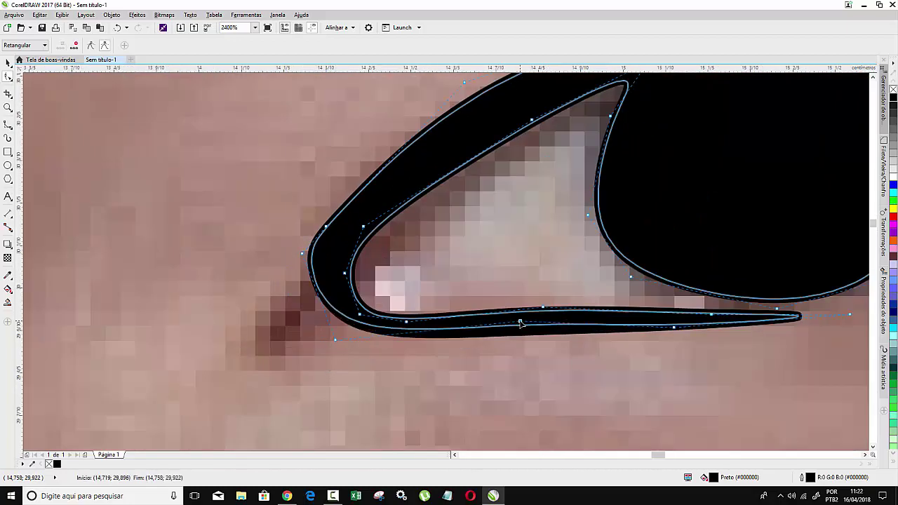
scroll(511, 301, "down", 2)
key("space")
key("Escape")
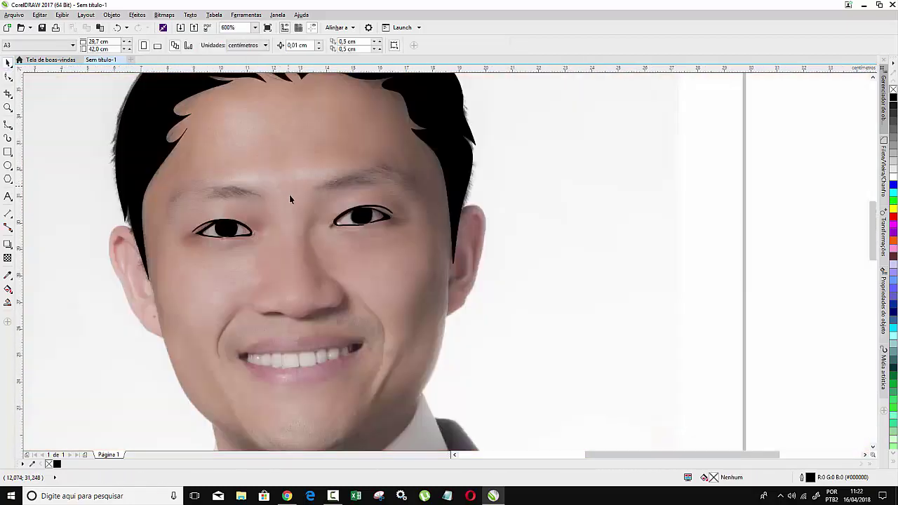
scroll(288, 195, "down", 2)
scroll(253, 233, "up", 1)
scroll(306, 235, "down", 1)
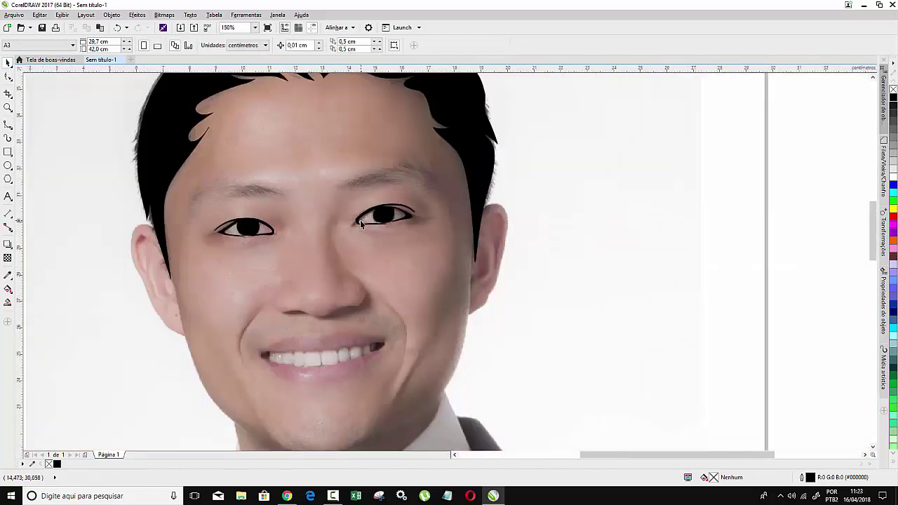
scroll(306, 310, "up", 1)
Freehand-draw a closed stroke along the nose base and check its nodes.
key("F5")
mouse_move(254, 260)
left_mouse_down()
mouse_move(384, 302)
mouse_move(401, 249)
left_mouse_up()
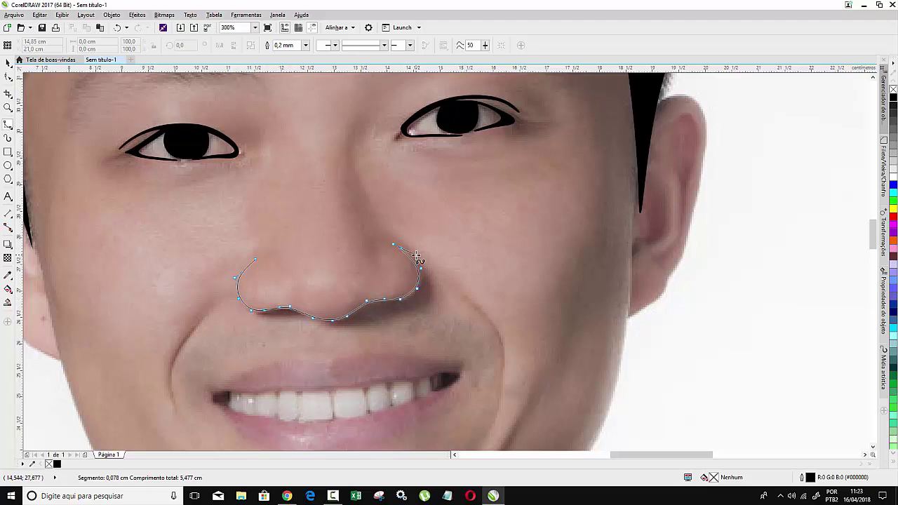
mouse_move(377, 306)
left_mouse_down()
mouse_move(340, 322)
mouse_move(249, 319)
left_mouse_up()
left_click_drag(253, 262, 248, 266)
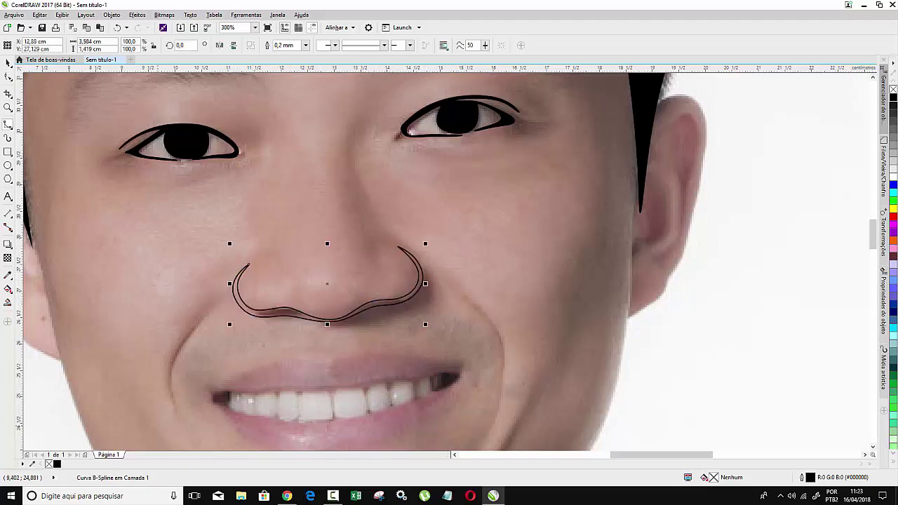
key("F10")
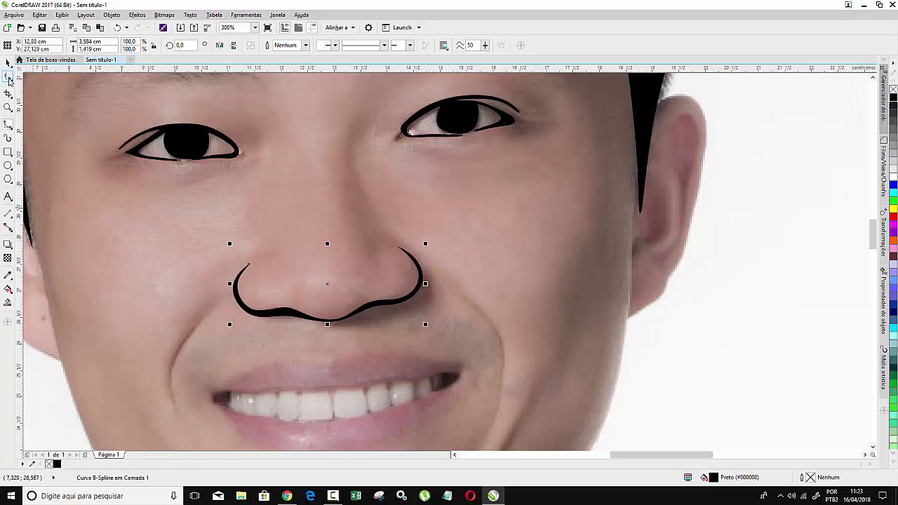
key("space")
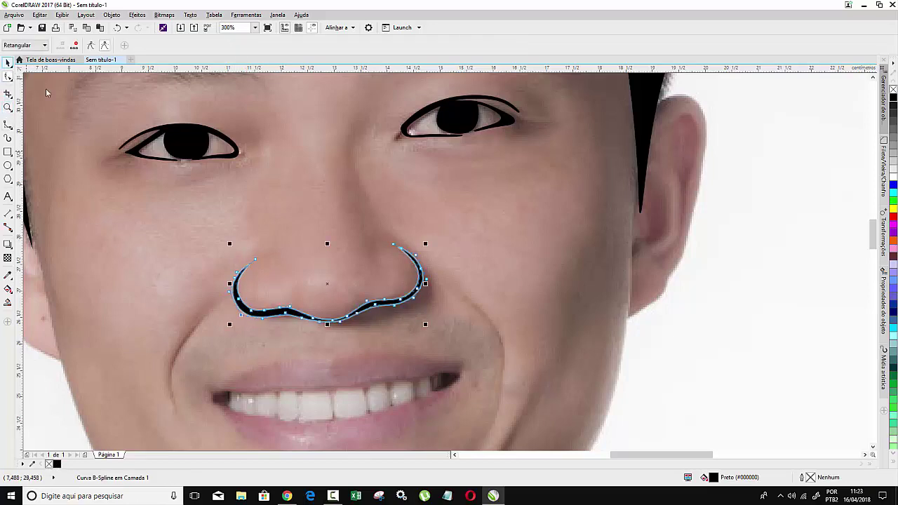
scroll(188, 236, "down", 1)
Trace the left ear's outer edge and inner ear as a closed B-spline curve.
scroll(187, 236, "down", 1)
scroll(122, 242, "up", 2)
left_click(130, 244)
left_click(107, 207)
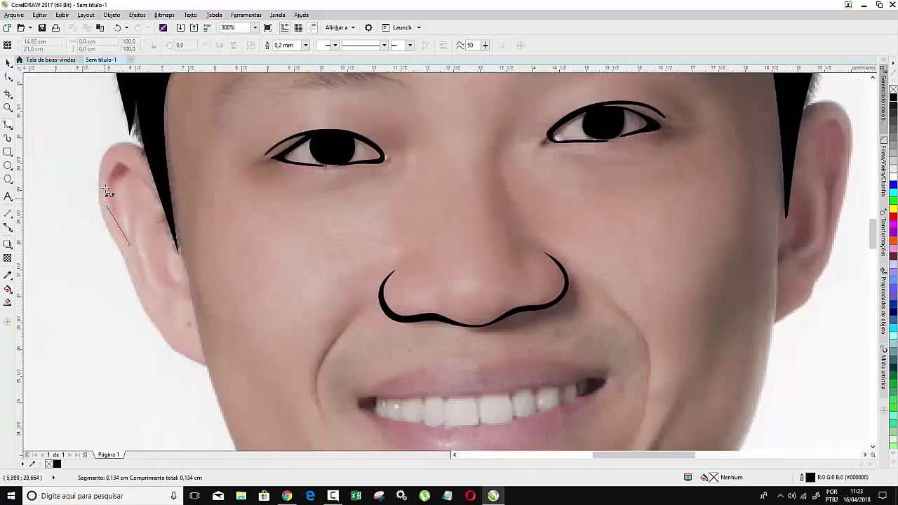
left_click(113, 159)
left_click(157, 197)
left_click(169, 235)
left_click(170, 266)
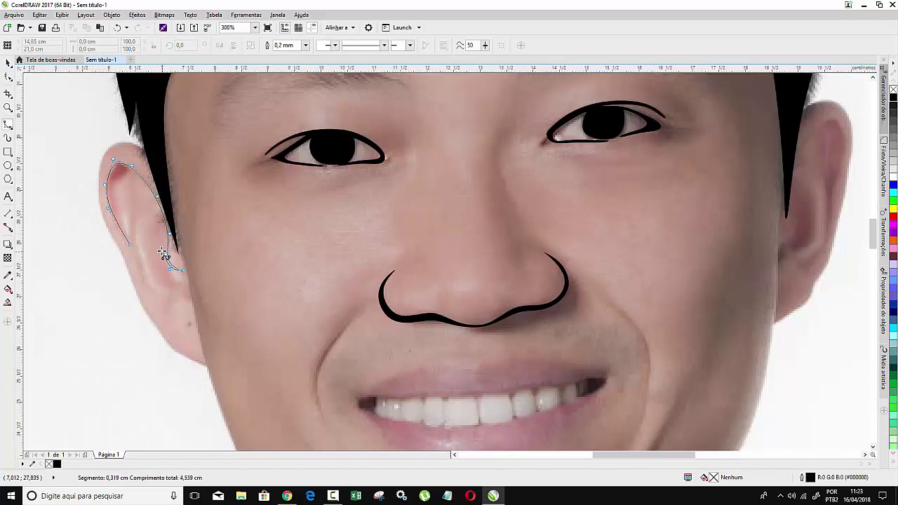
left_click(165, 253)
left_click(163, 230)
left_click(143, 184)
left_click(122, 170)
left_click(112, 209)
double_click(114, 210)
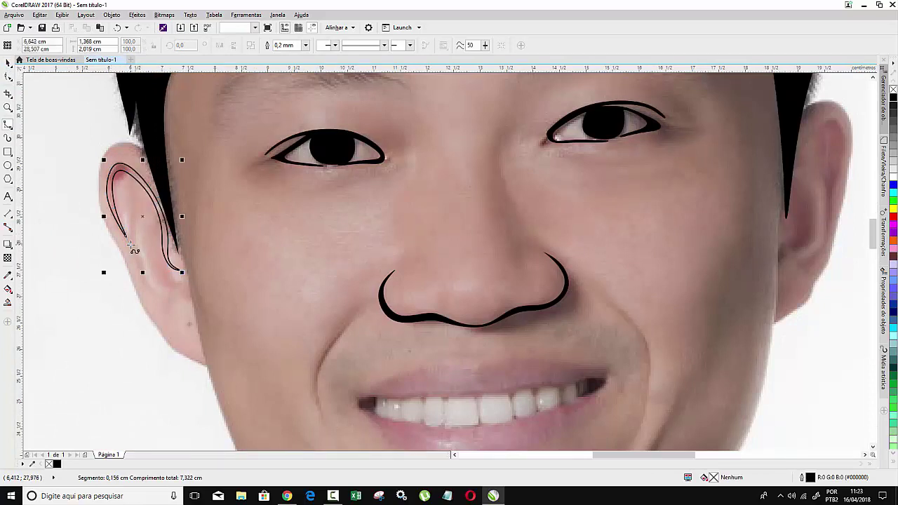
Draw a short curve for the inner ear fold.
left_click(135, 214)
left_click(147, 274)
left_click(179, 284)
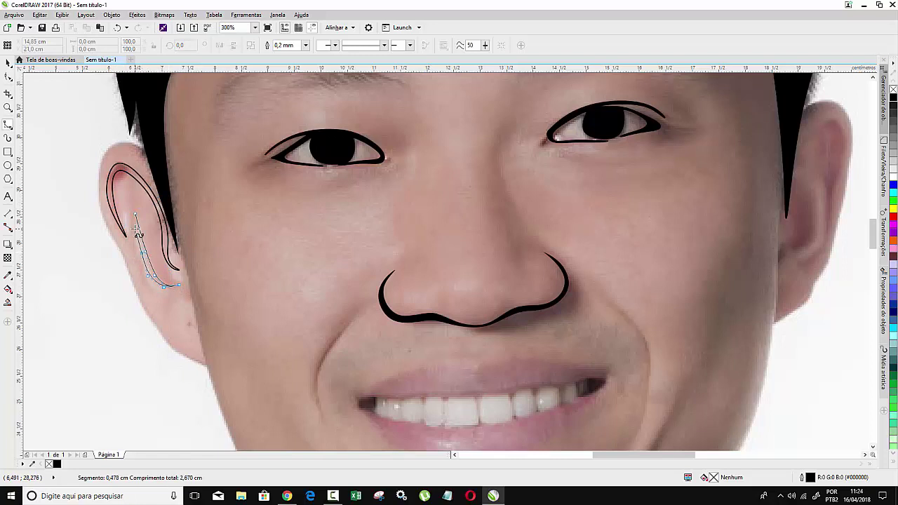
double_click(136, 217)
Trace a curve around the top of the ear and down toward the jaw.
left_click(147, 155)
left_click(121, 140)
left_click(97, 160)
left_click(98, 209)
left_click(125, 259)
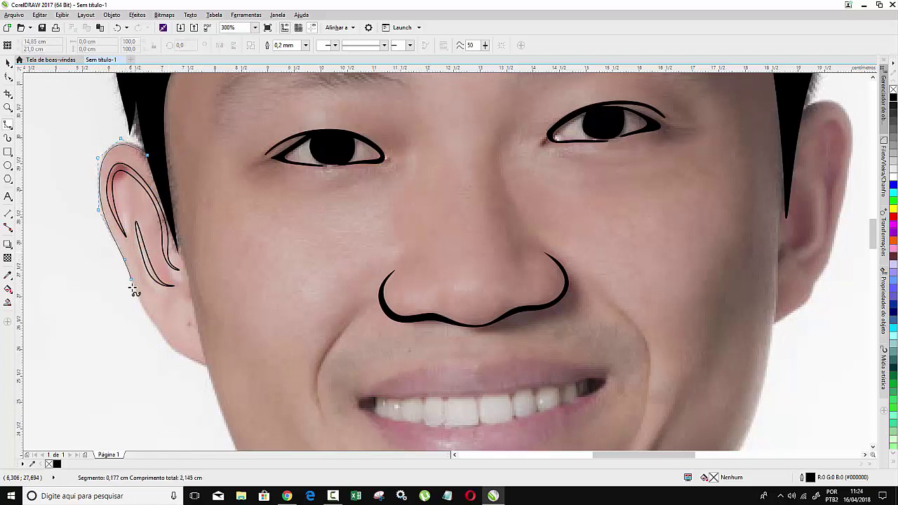
left_click(134, 288)
left_click(149, 321)
left_click(171, 349)
left_click(209, 364)
Close the outer ear shape back up to its top and fill the ear curves black.
left_click(130, 292)
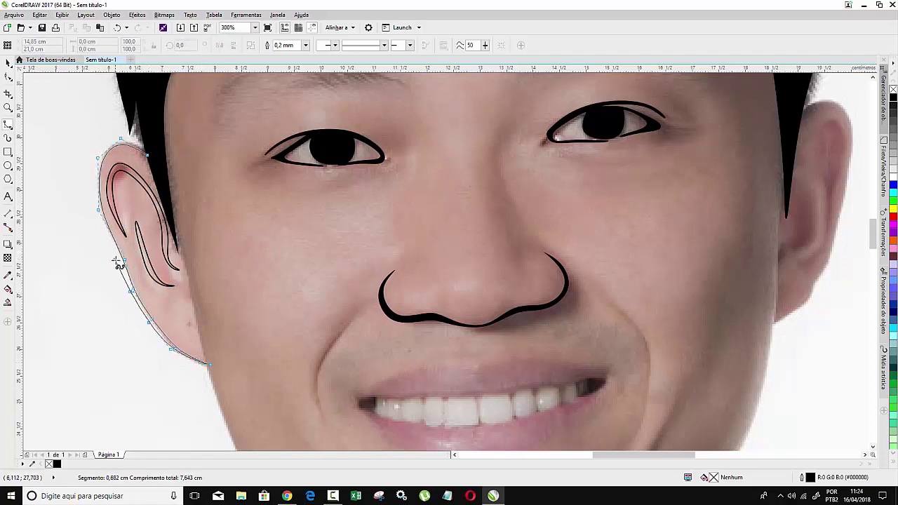
left_click(119, 260)
left_click(109, 237)
left_click(95, 212)
left_click(91, 198)
left_click(94, 176)
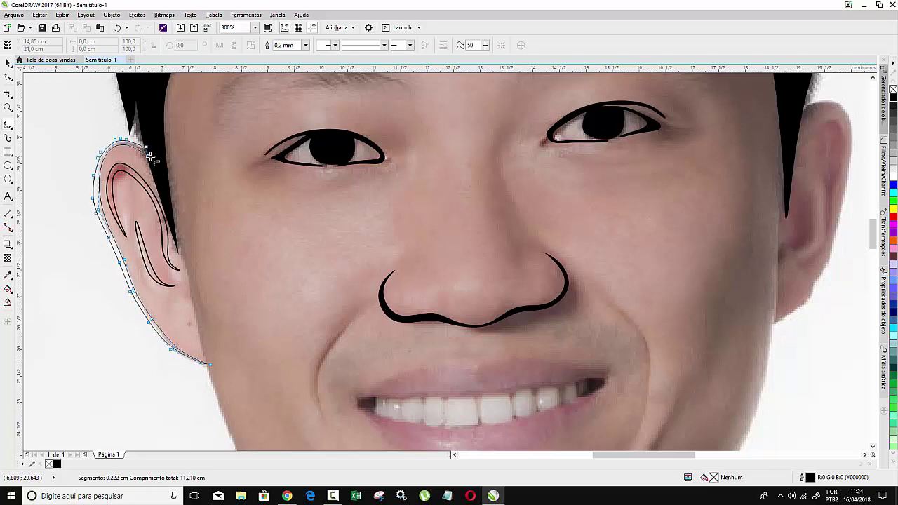
double_click(129, 144)
key("space")
left_click(57, 464)
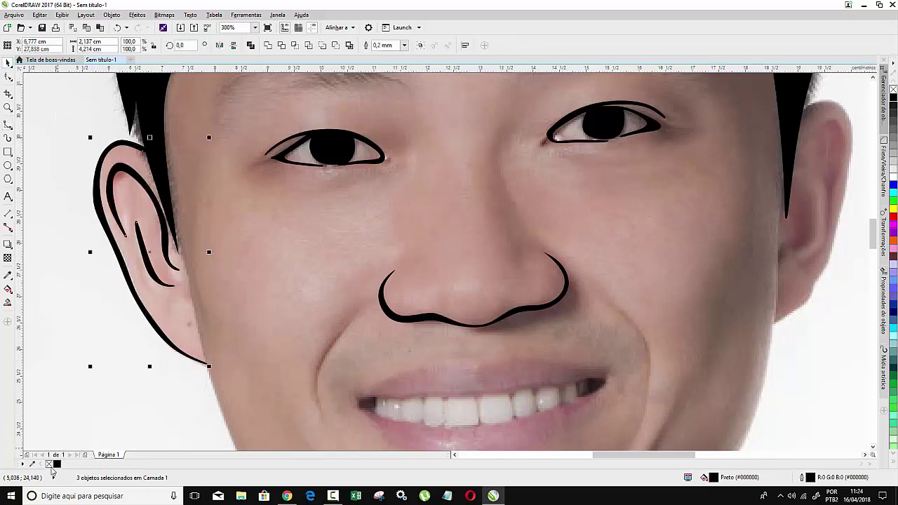
Trace the left cheek smile line as a closed B-spline shape.
scroll(188, 366, "down", 3)
scroll(188, 366, "up", 2)
scroll(188, 366, "up", 2)
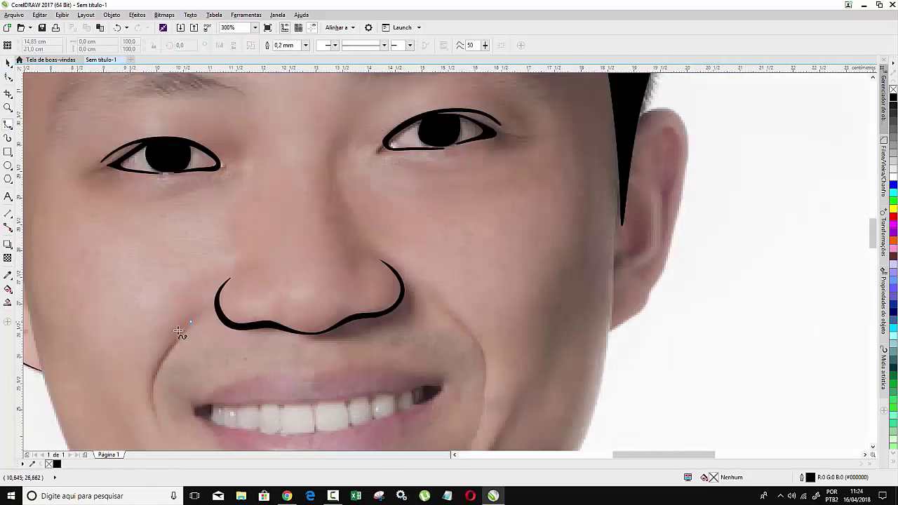
left_click(190, 323)
left_click(165, 358)
scroll(157, 425, "down", 1)
left_click(148, 351)
left_click(154, 390)
left_click(156, 372)
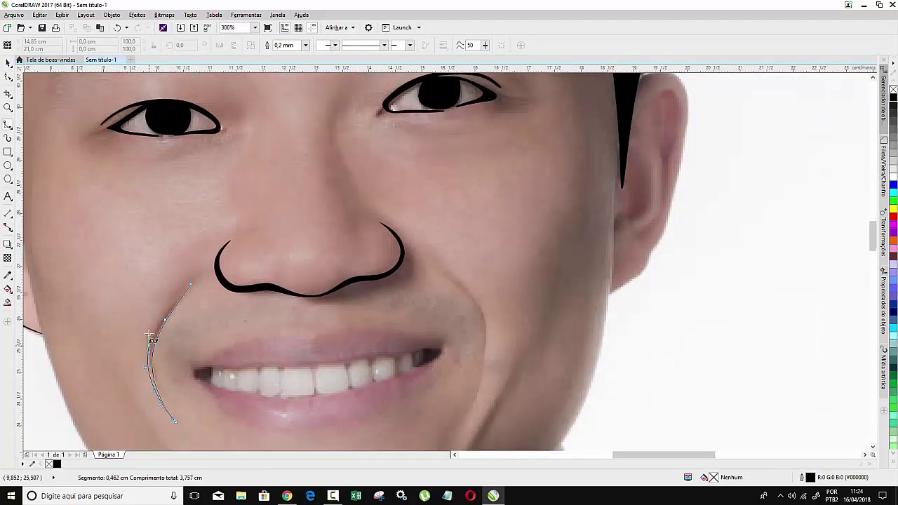
double_click(190, 285)
Trace the right cheek smile line as a closed curve shape.
left_click(440, 266)
left_click(480, 308)
left_click(485, 346)
left_click(475, 400)
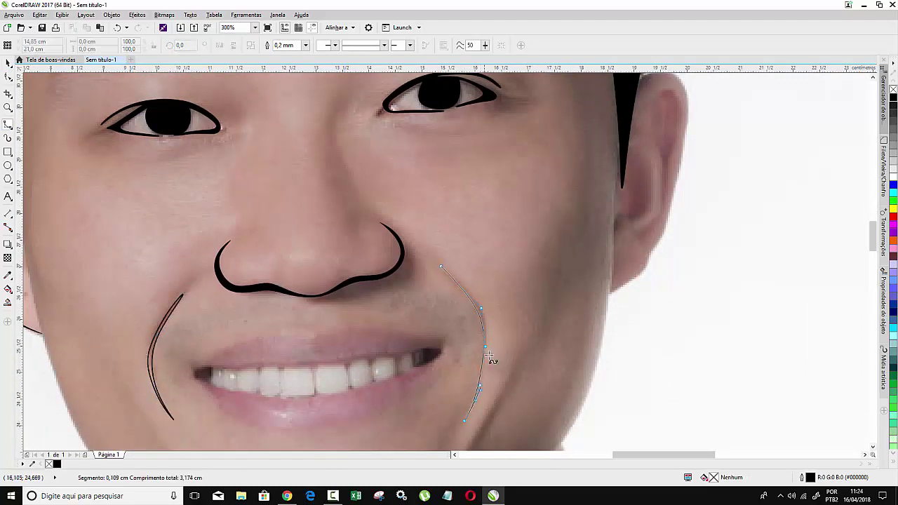
double_click(442, 268)
Fill both smile lines solid black and remove their outlines.
left_click(6, 63)
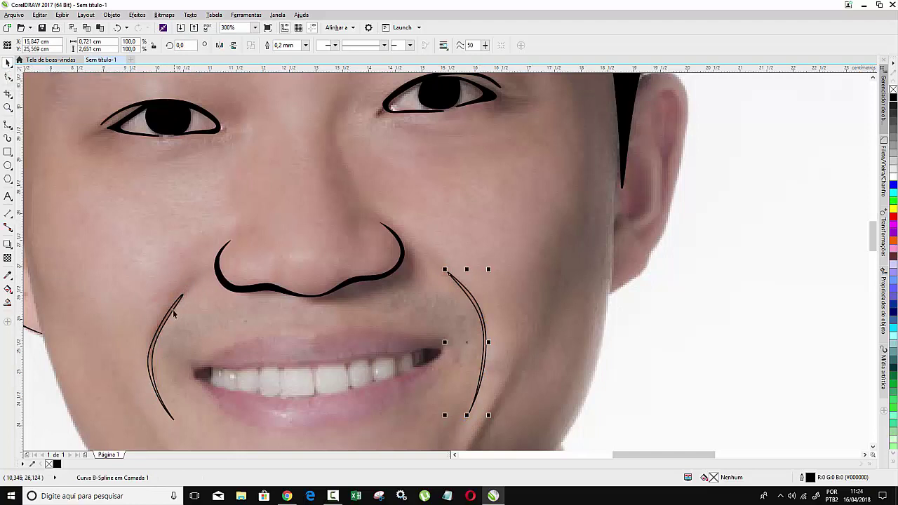
left_click(175, 315)
left_click(467, 319, "shift")
left_click(57, 463)
right_click(48, 463)
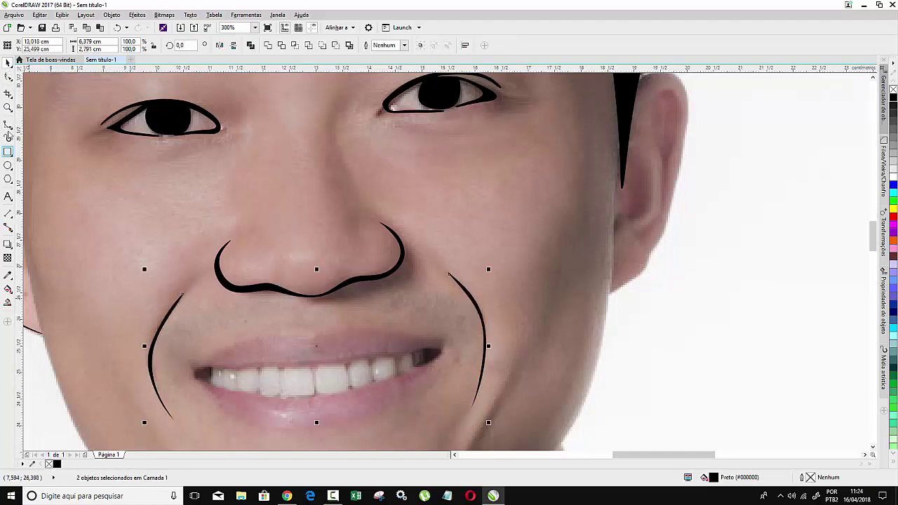
Trace the mouth outline from the upper lip edge around the lower lip.
left_click(314, 336)
left_click(284, 332)
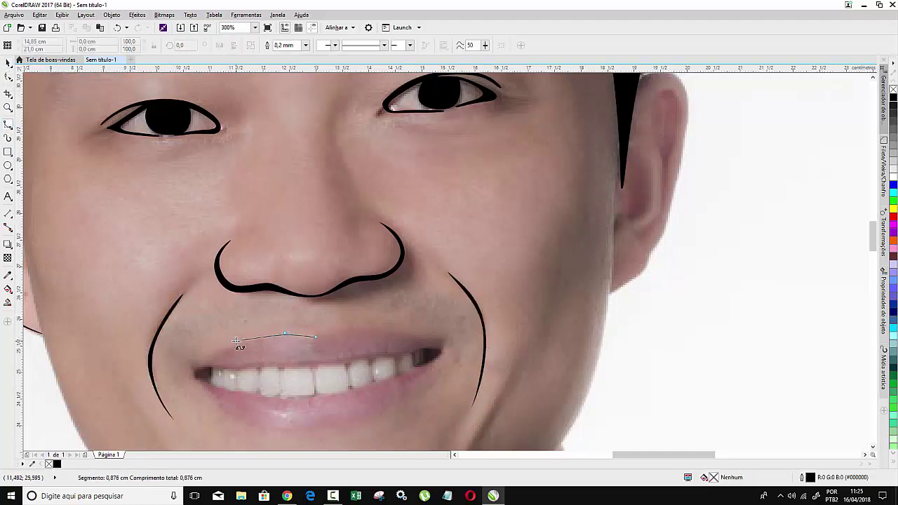
left_click(236, 341)
left_click(190, 372)
left_click(202, 391)
left_click(235, 420)
left_click(283, 431)
left_click(315, 431)
left_click(352, 424)
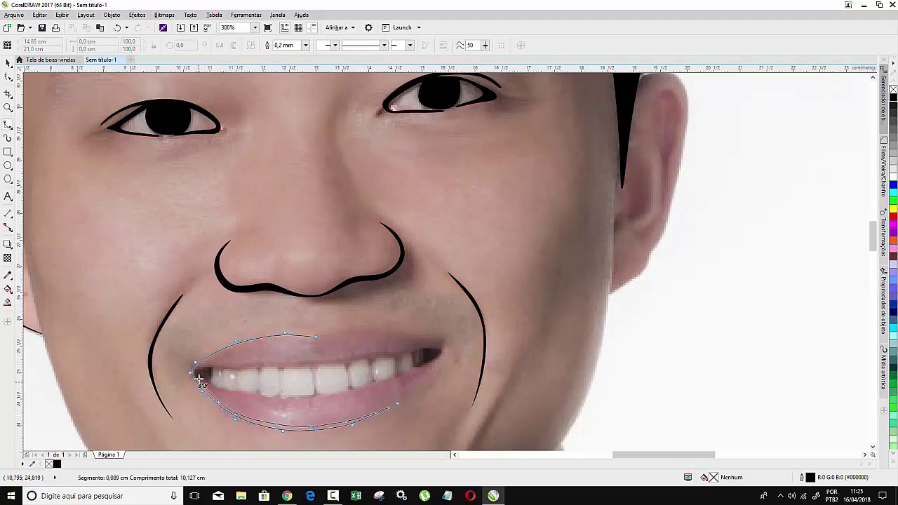
Close the lower lip shape along the lower edge of the teeth.
left_click(307, 398)
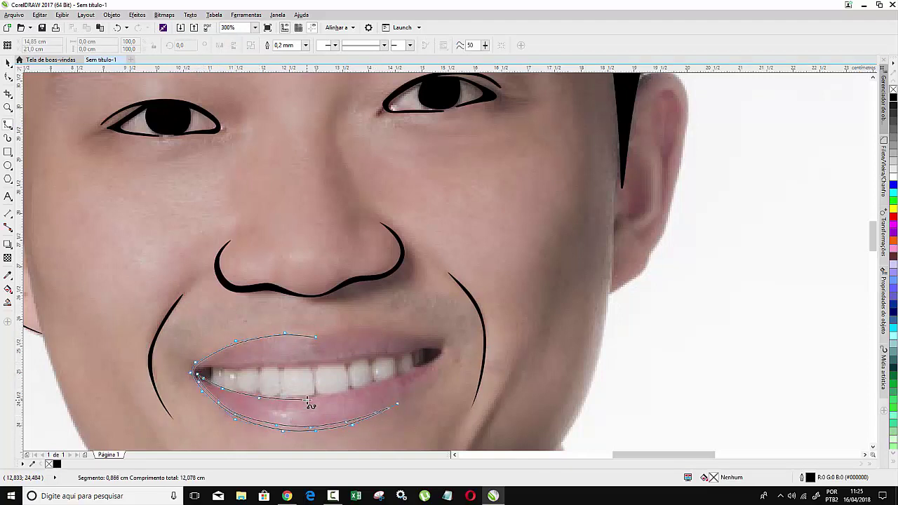
left_click(364, 388)
left_click(408, 371)
left_click(257, 398)
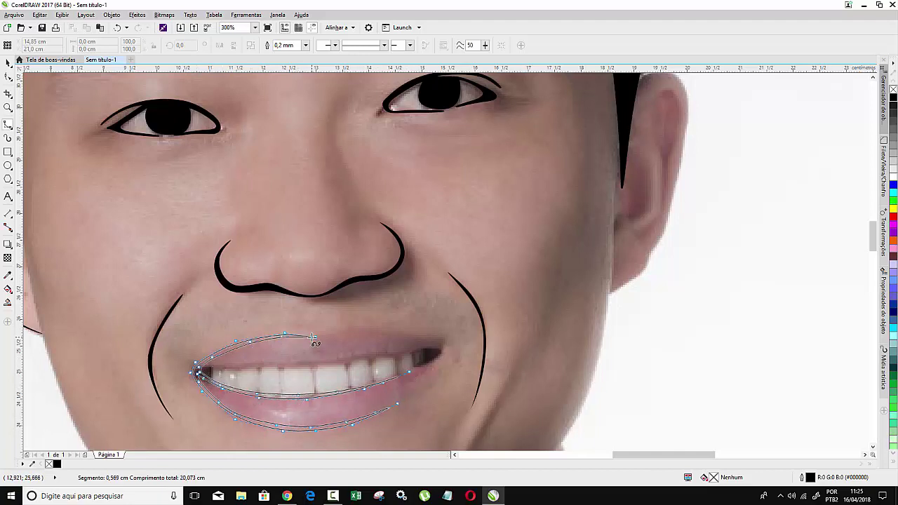
left_click(199, 370)
Trace the upper lip as a closed shape along the upper teeth edge.
left_click(326, 331)
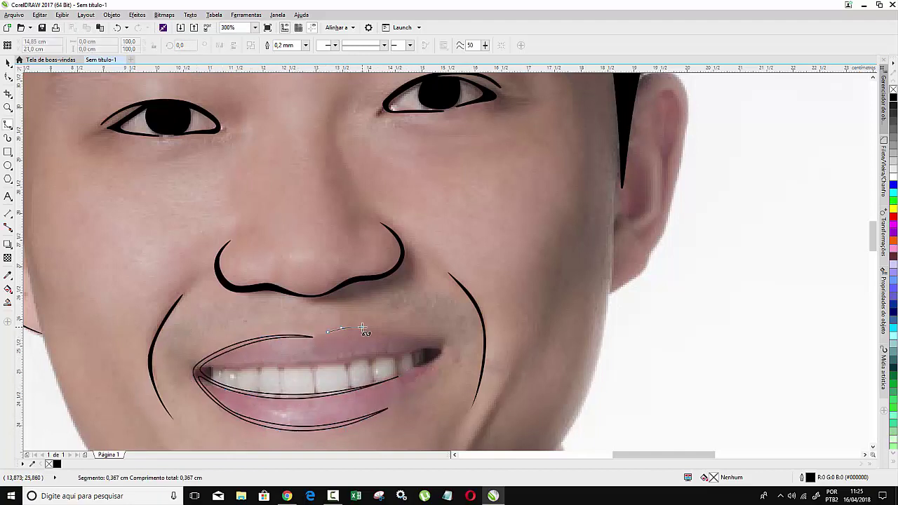
left_click(434, 353)
left_click(396, 356)
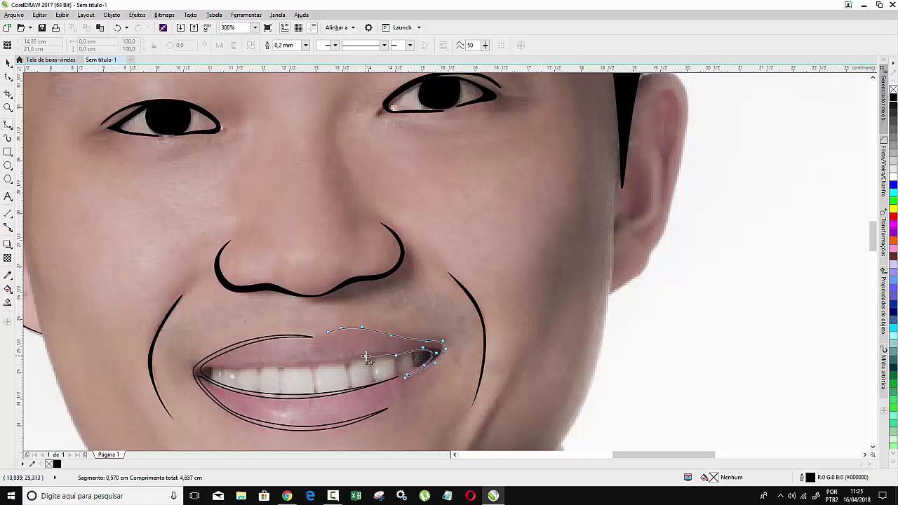
left_click(288, 363)
left_click(253, 365)
left_click(238, 367)
left_click(321, 360)
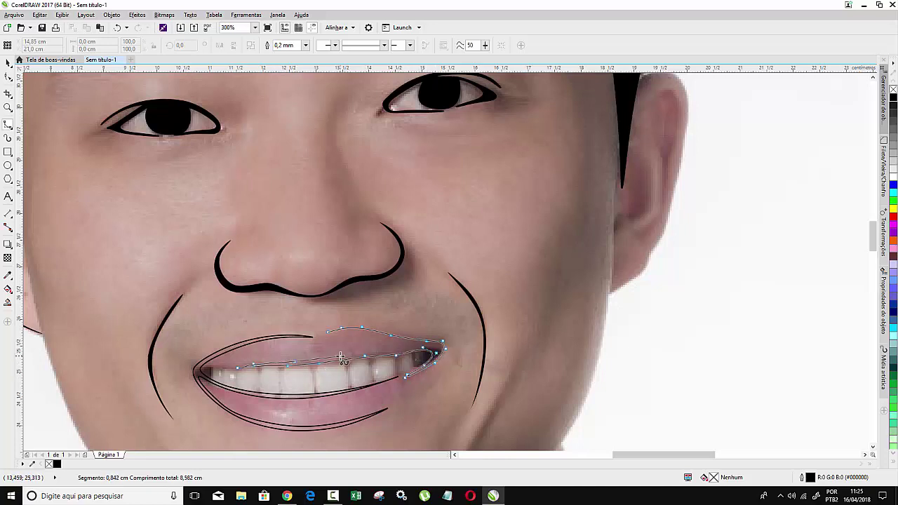
left_click(378, 352)
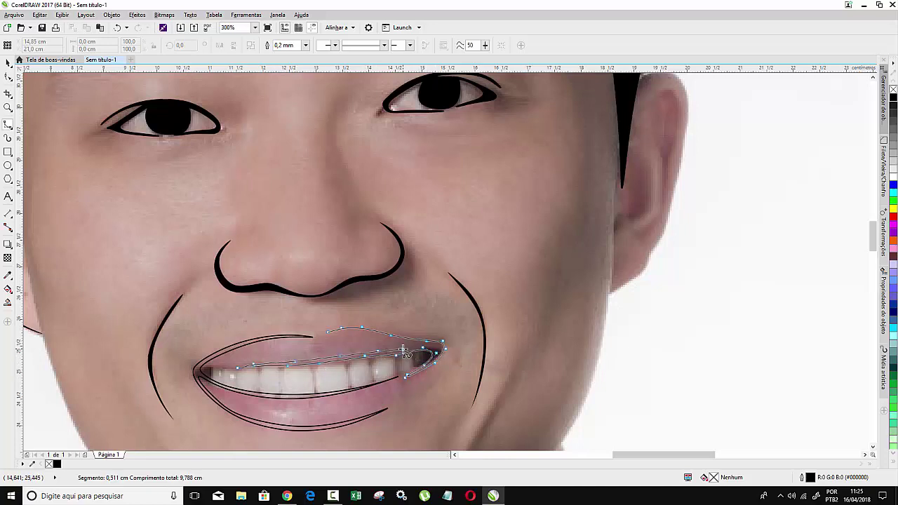
left_click(328, 335)
key("space")
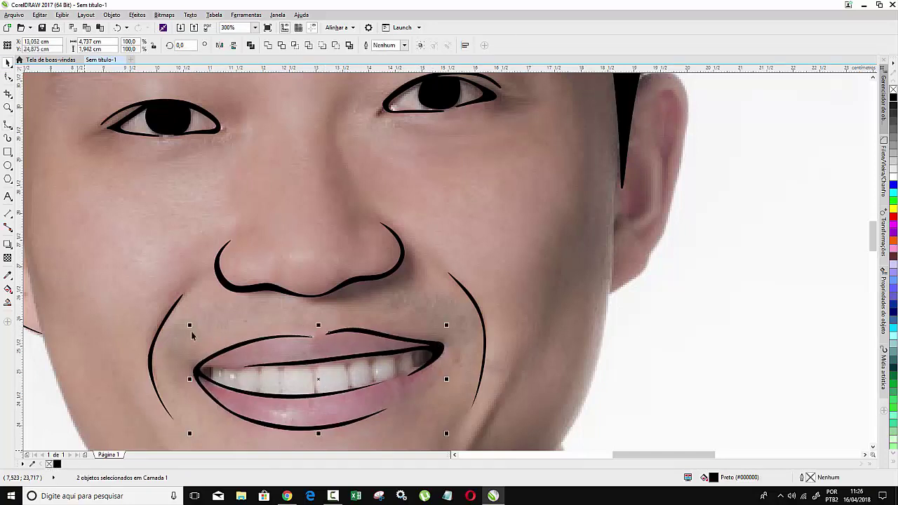
key("Escape")
scroll(384, 243, "down", 3)
Trace the jawline from below the left ear around the chin to the right ear.
scroll(384, 243, "up", 2)
key("space")
left_click(130, 204)
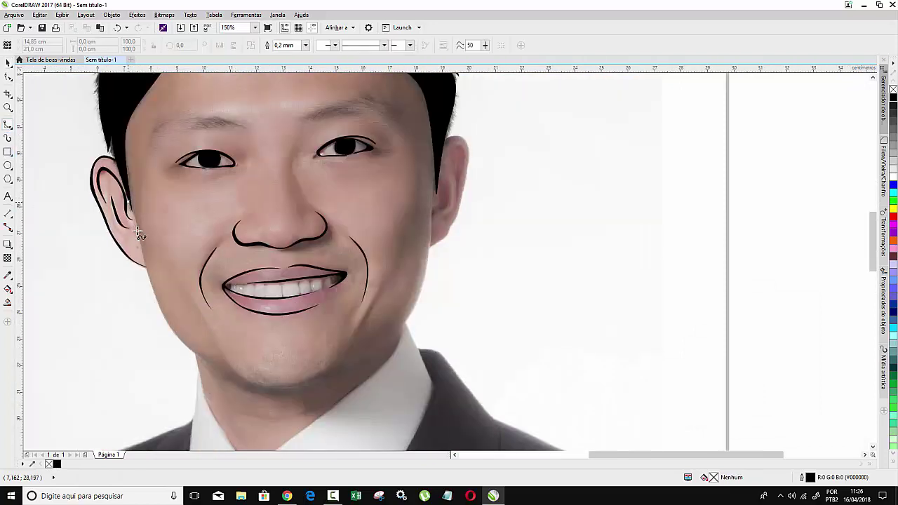
left_click(141, 247)
left_click(157, 305)
left_click(181, 341)
left_click(212, 364)
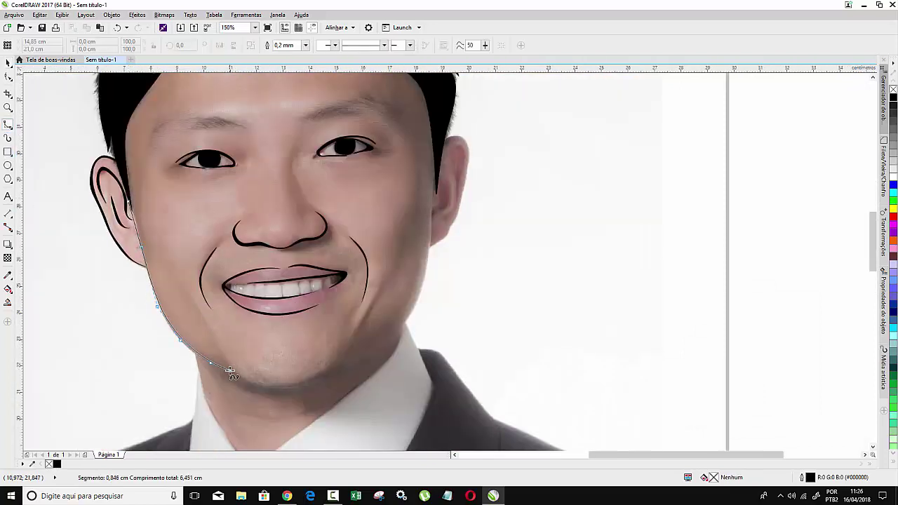
left_click(255, 386)
left_click(311, 387)
left_click(351, 367)
left_click(384, 345)
left_click(411, 313)
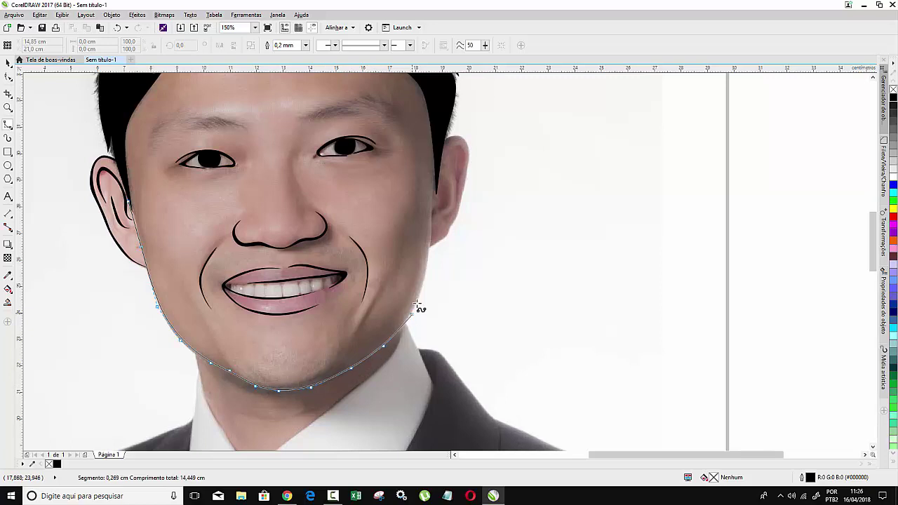
left_click(432, 218)
left_click(429, 163)
Add both chin creases, close the jaw shape and fill it black.
left_click(418, 299)
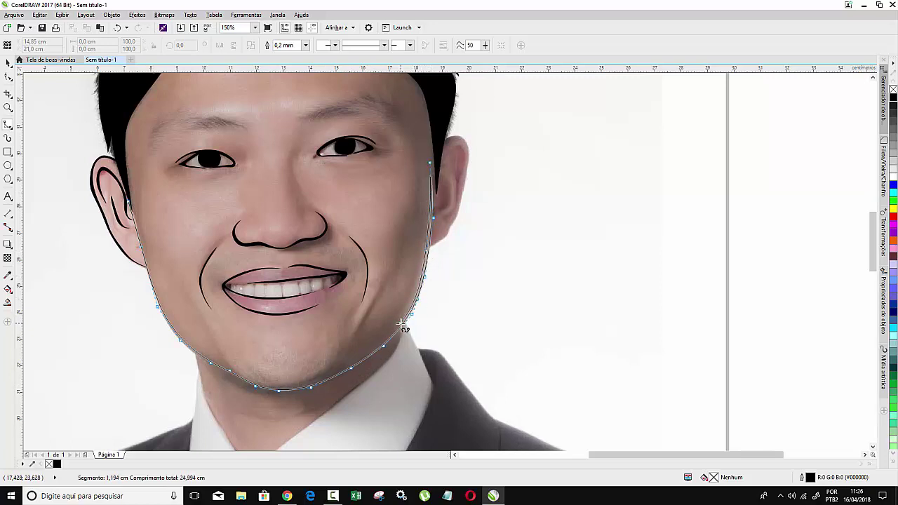
left_click(400, 324)
left_click(365, 356)
left_click(377, 279)
left_click(355, 338)
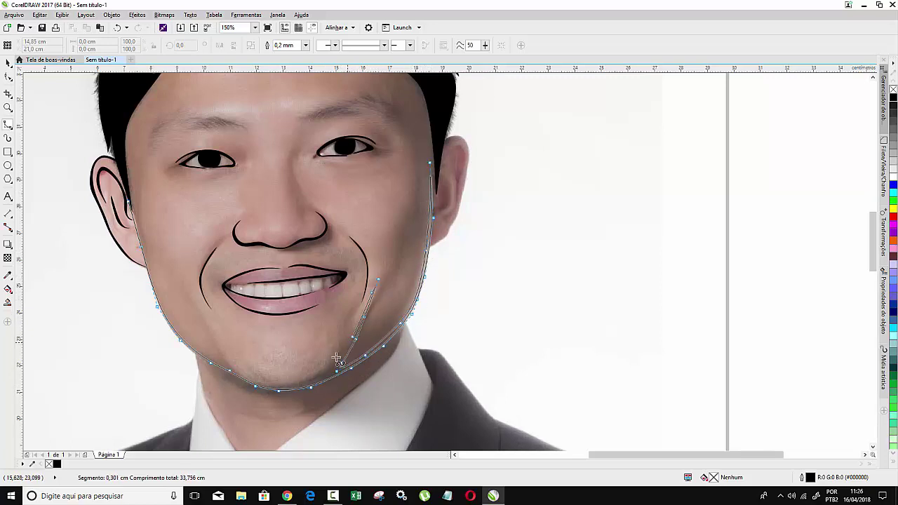
left_click(338, 367)
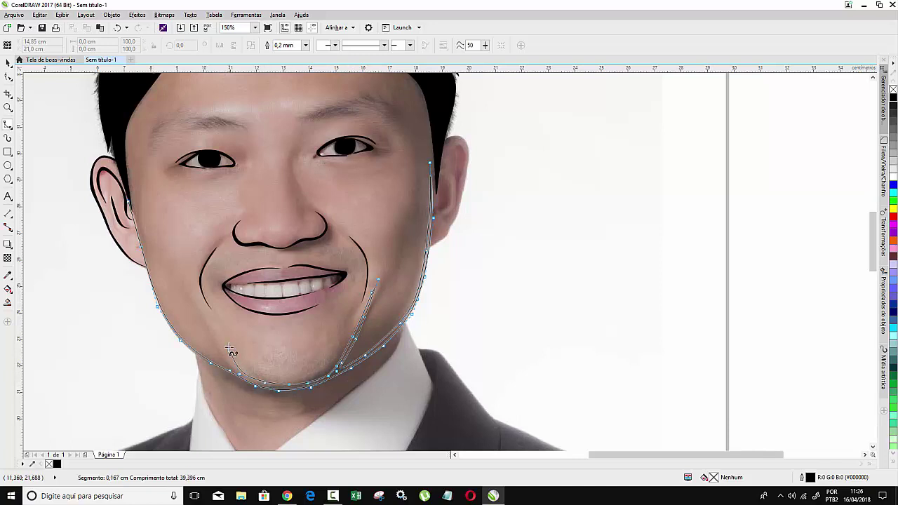
left_click(195, 296)
left_click(218, 347)
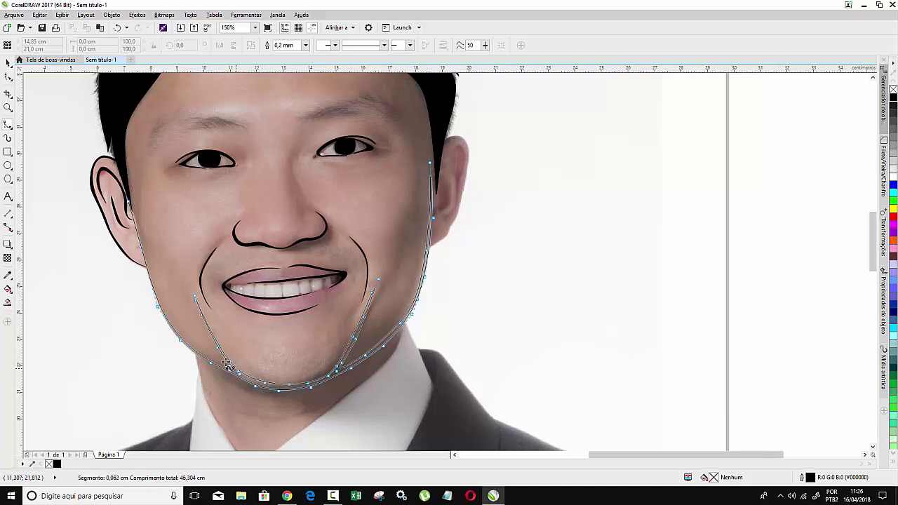
double_click(132, 205)
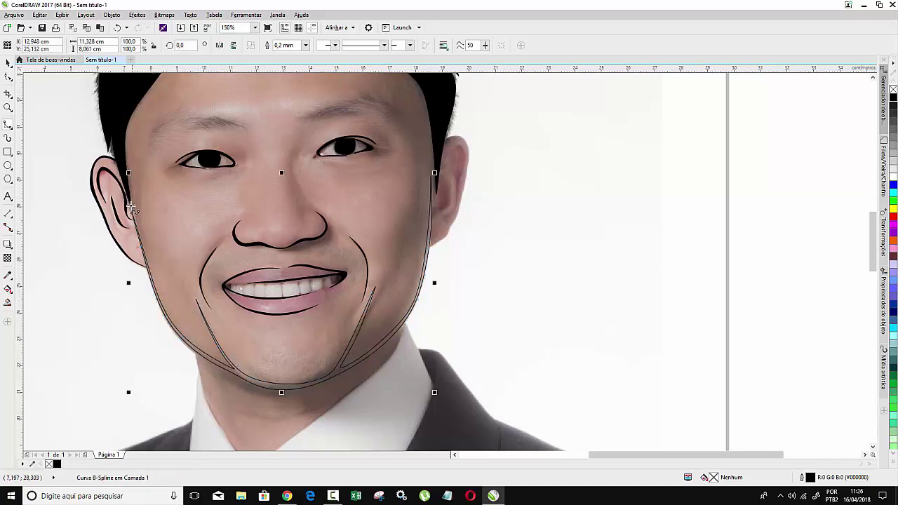
left_click(57, 463)
Close the outline of the right-hand eyebrow.
scroll(341, 185, "up", 1)
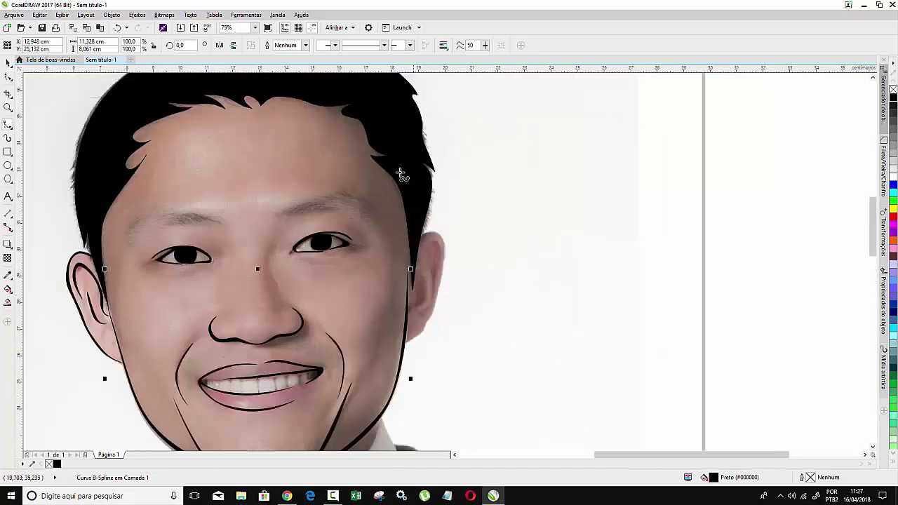
scroll(403, 174, "up", 1)
left_click(315, 253)
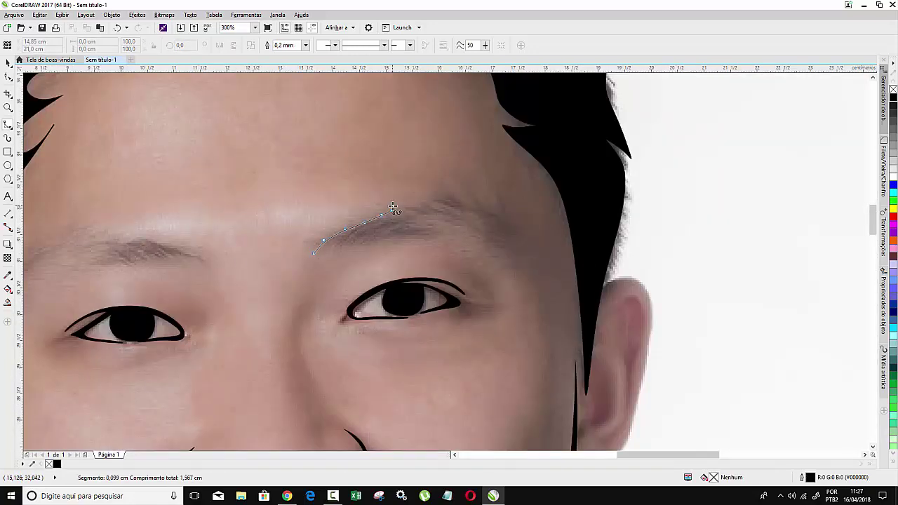
left_click(497, 215)
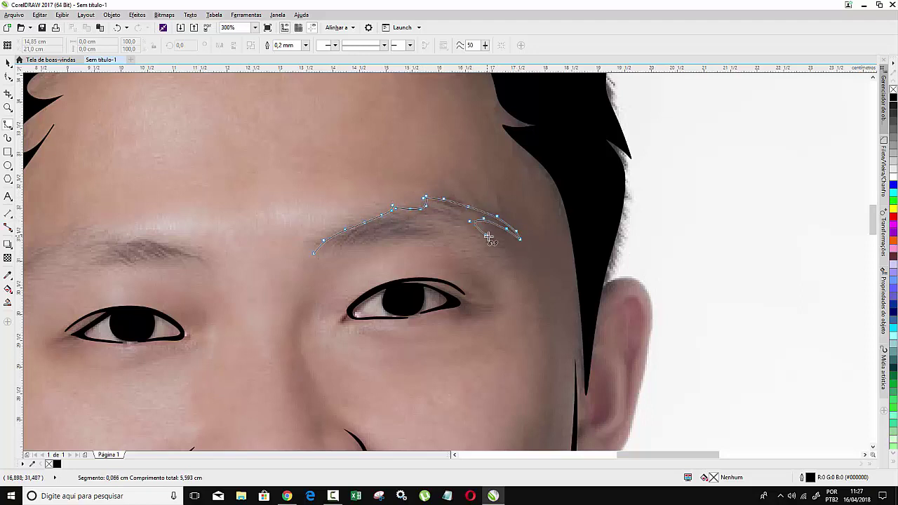
left_click(317, 254)
Trace the left eyebrow's upper and lower edges into a closed outline.
scroll(317, 254, "down", 1)
scroll(232, 252, "up", 1)
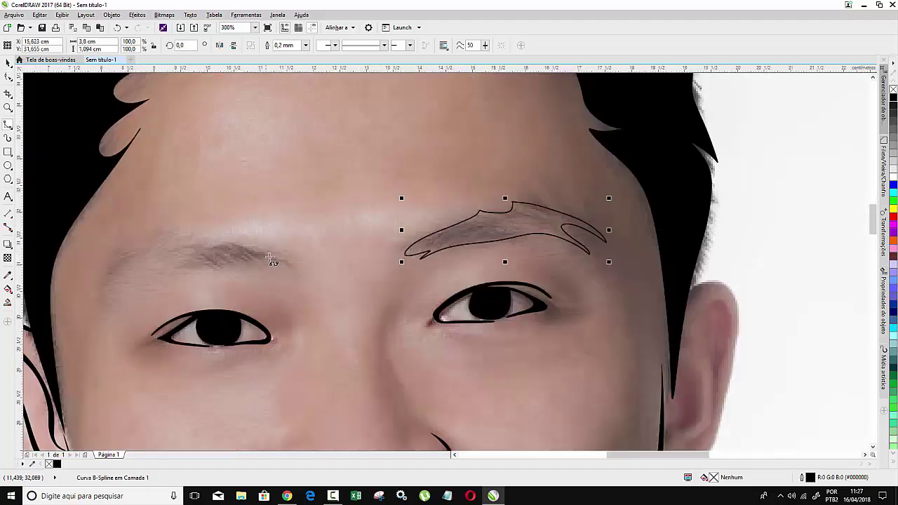
left_click(291, 263)
left_click(256, 244)
left_click(228, 237)
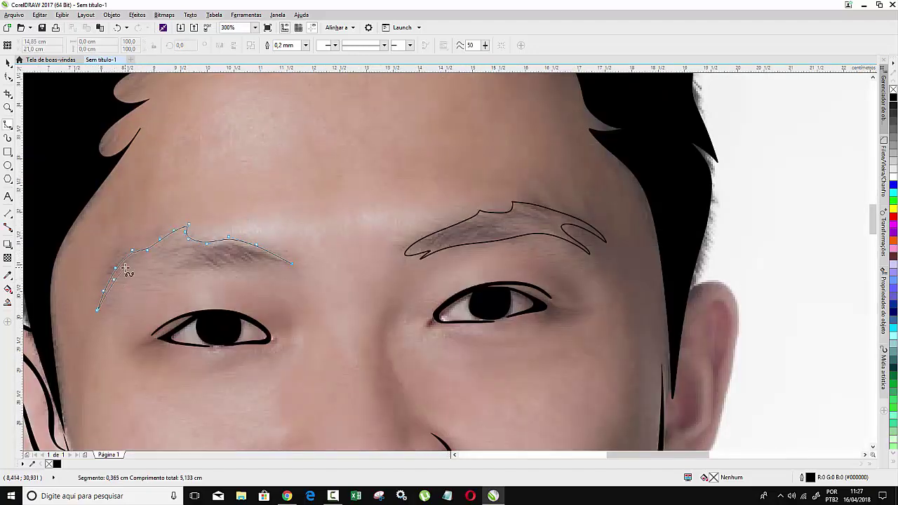
left_click(172, 273)
left_click(200, 268)
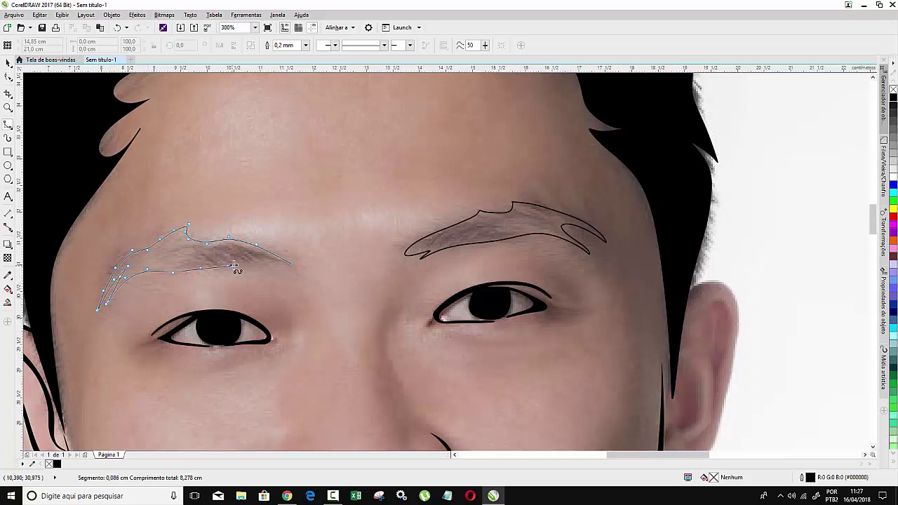
left_click(293, 265)
Select both eyebrow shapes and fill them solid black.
left_click(8, 63)
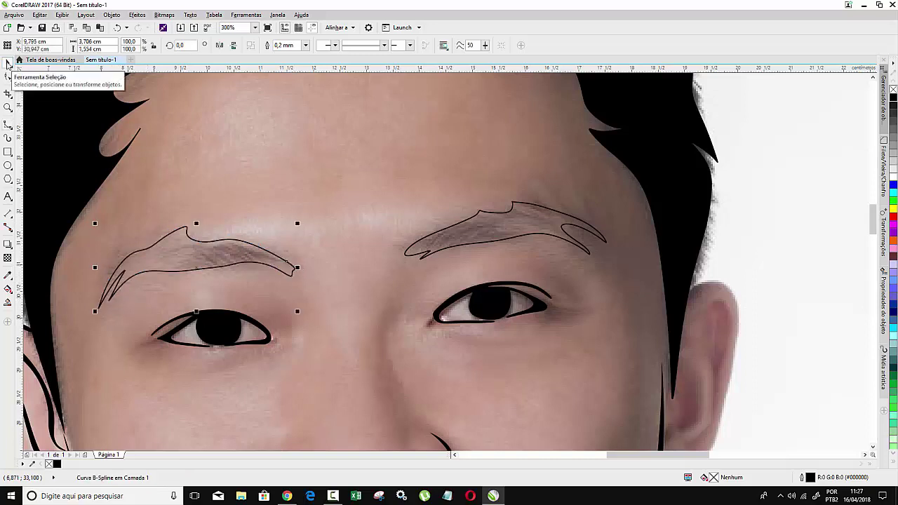
left_click(485, 218, "shift")
left_click(56, 464)
scroll(417, 296, "down", 3)
key("Escape")
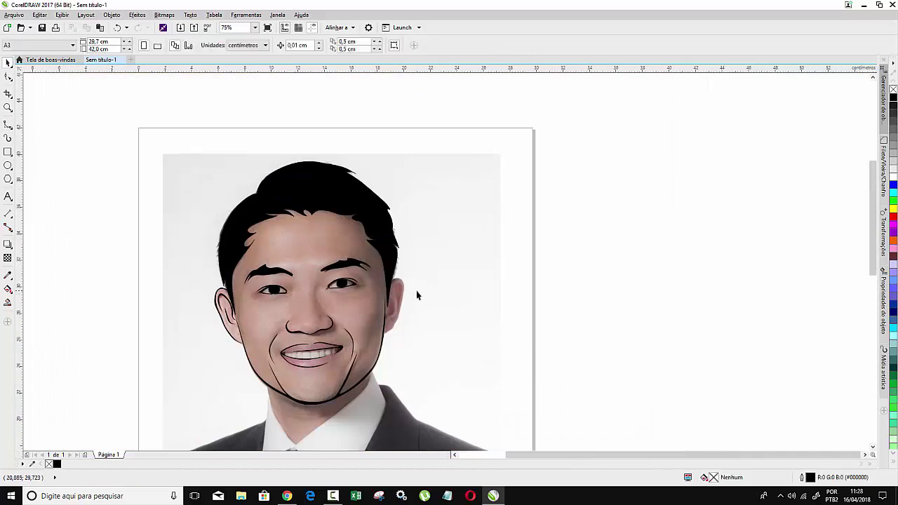
scroll(417, 297, "up", 2)
Trace the inner fold of the right ear as a B-spline curve.
left_click(7, 125)
scroll(421, 297, "up", 2)
left_click(337, 361)
left_click(338, 335)
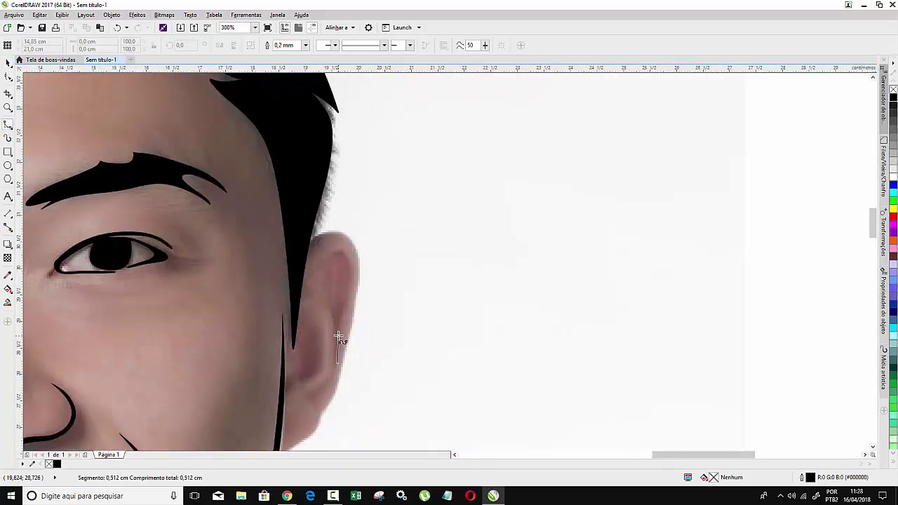
left_click(345, 308)
left_click(356, 282)
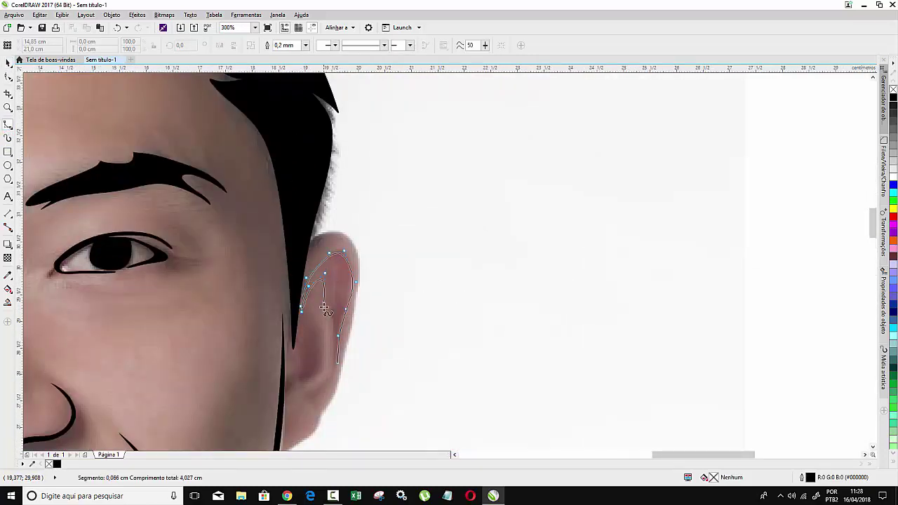
left_click(322, 363)
left_click(302, 382)
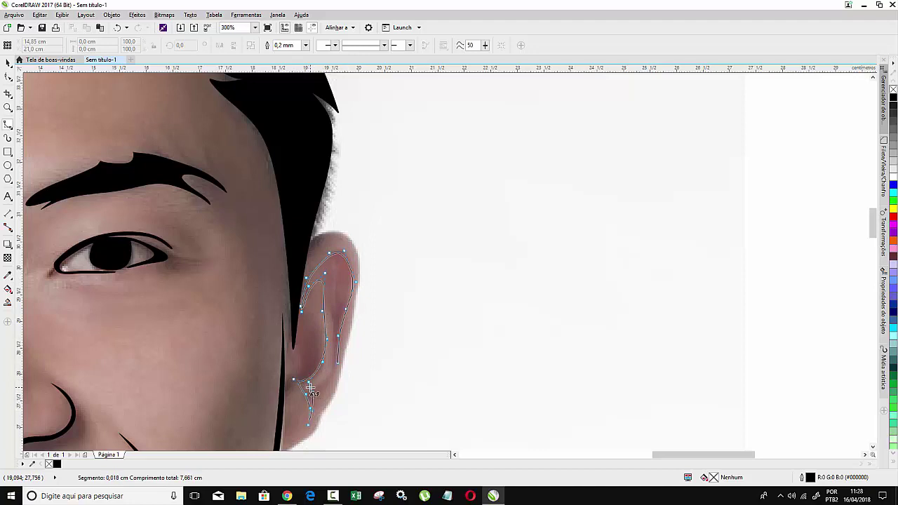
left_click(320, 388)
left_click(332, 370)
left_click(328, 313)
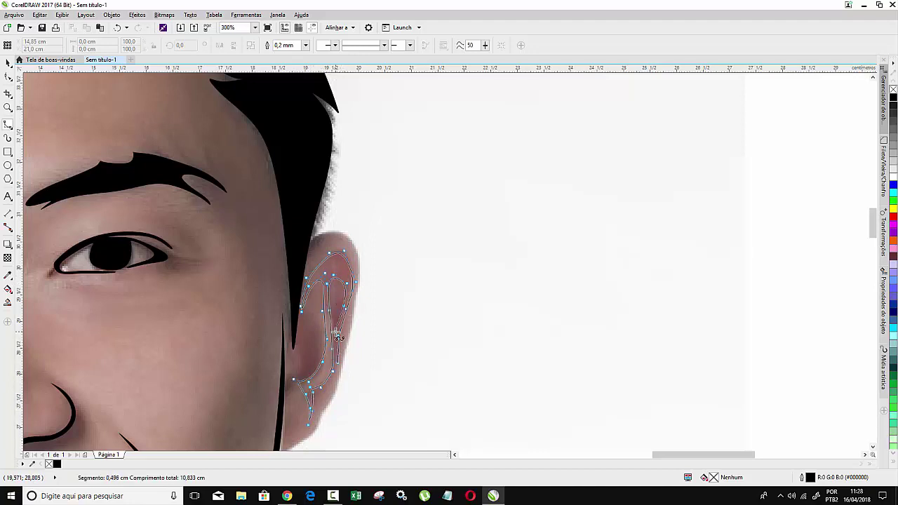
left_click(337, 361)
Trace the outer edge of the right ear from top to lobe and back.
left_click(300, 243)
left_click(333, 229)
left_click(355, 249)
left_click(359, 298)
left_click(336, 386)
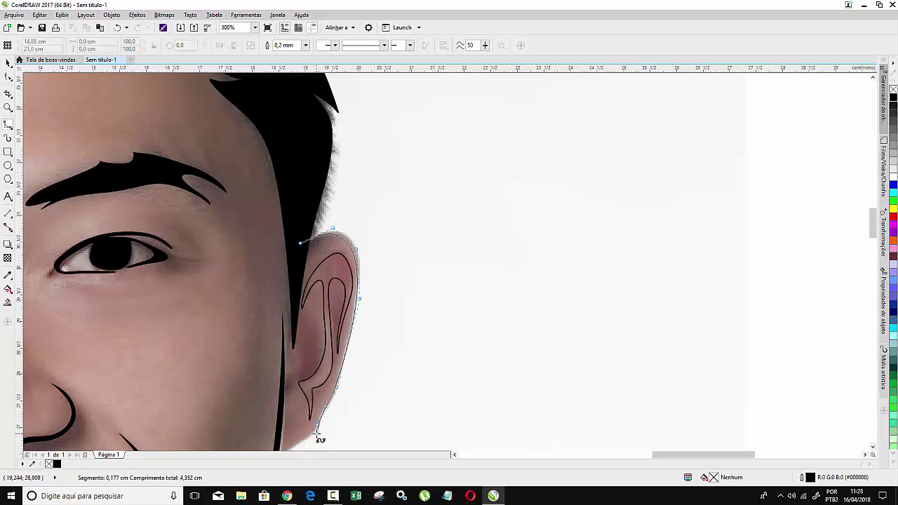
left_click(315, 435)
scroll(284, 418, "down", 1)
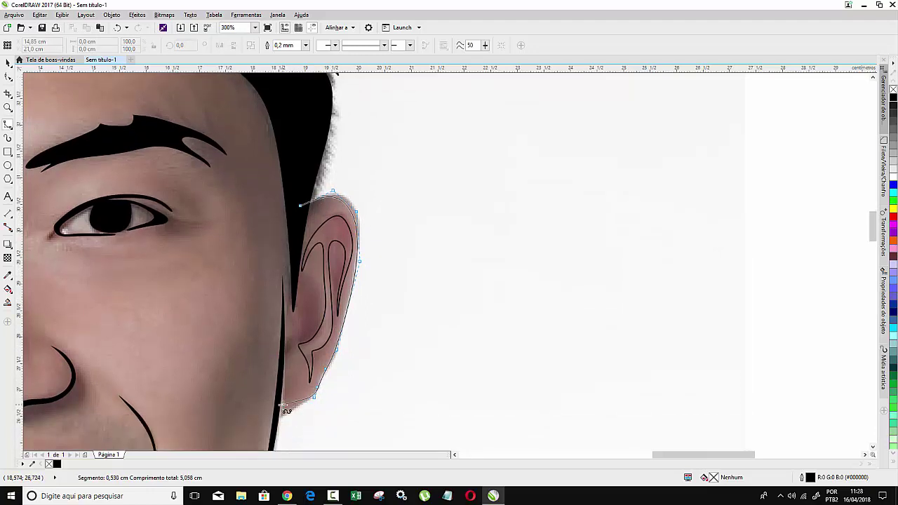
left_click(311, 403)
left_click(326, 383)
left_click(338, 349)
left_click(352, 301)
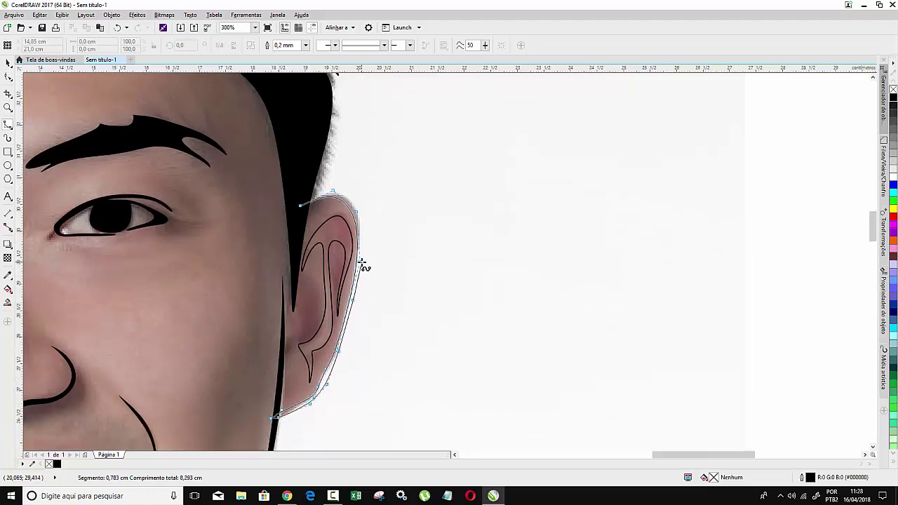
double_click(300, 204)
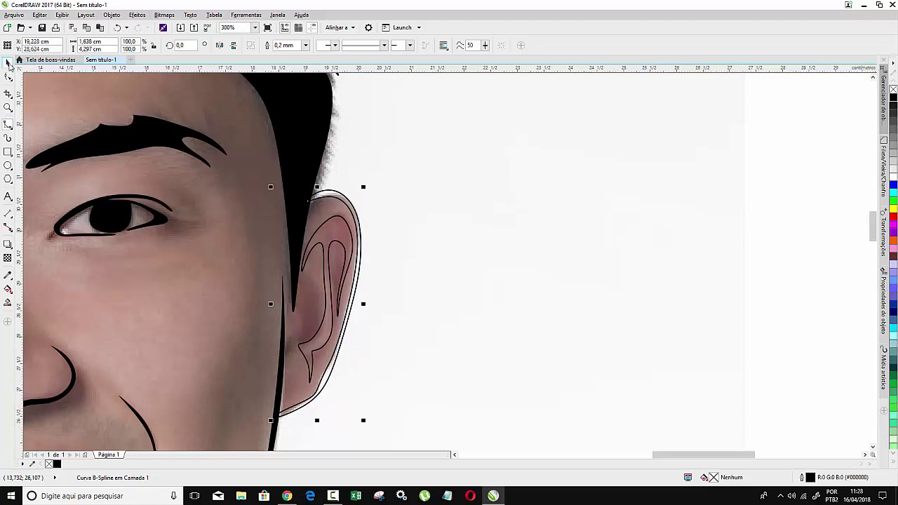
Draw two closed crease shapes on either side of the nose bridge.
scroll(579, 292, "down", 2)
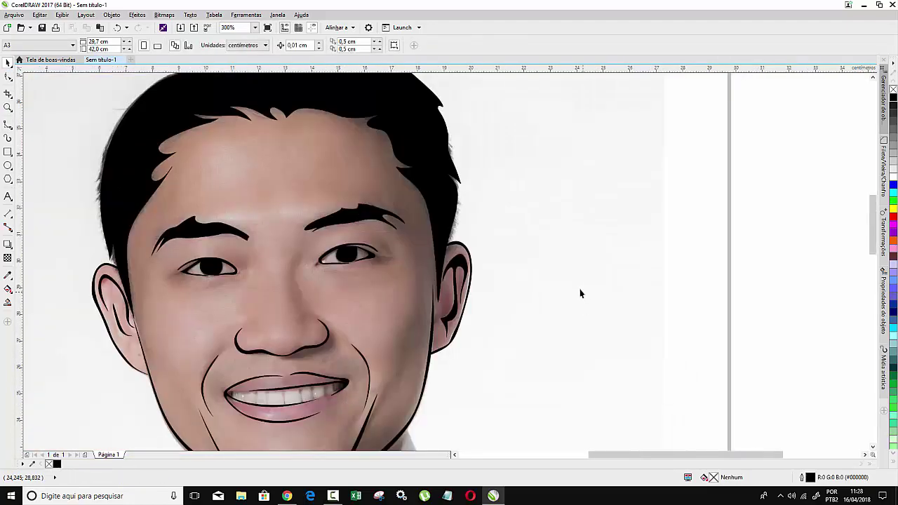
scroll(451, 295, "down", 2)
scroll(450, 295, "up", 2)
scroll(450, 295, "up", 2)
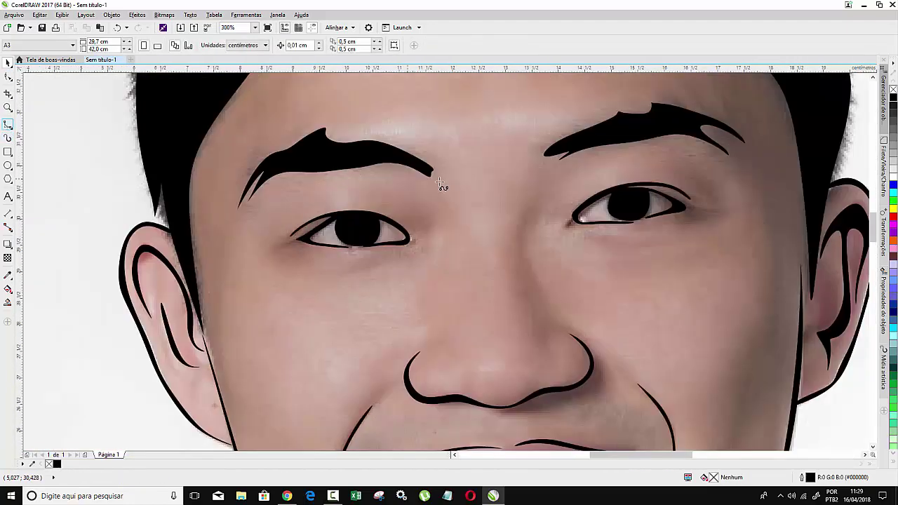
left_click(531, 208)
left_click(520, 227)
left_click(522, 269)
left_click(537, 313)
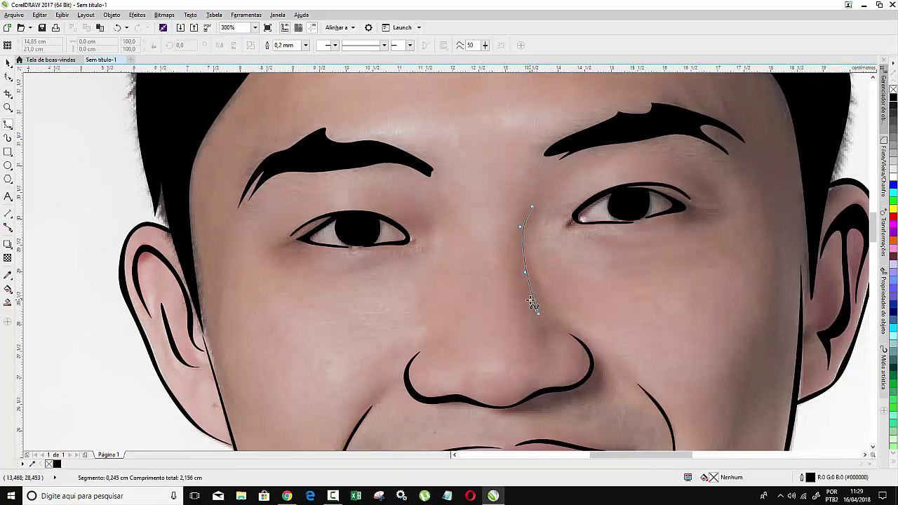
left_click(531, 207)
left_click(428, 212)
left_click(440, 229)
left_click(440, 241)
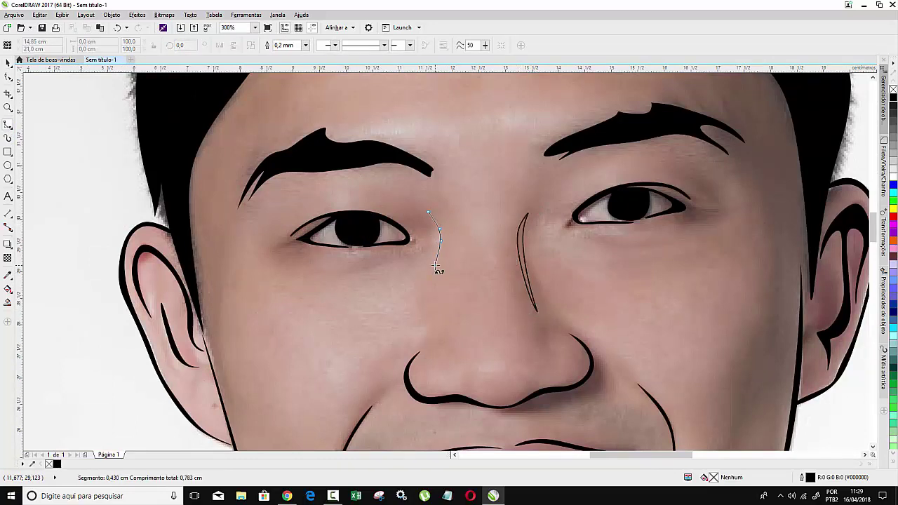
left_click(429, 211)
Draw crease lines under both eyes and at the right eye's outer corner.
left_click(414, 254)
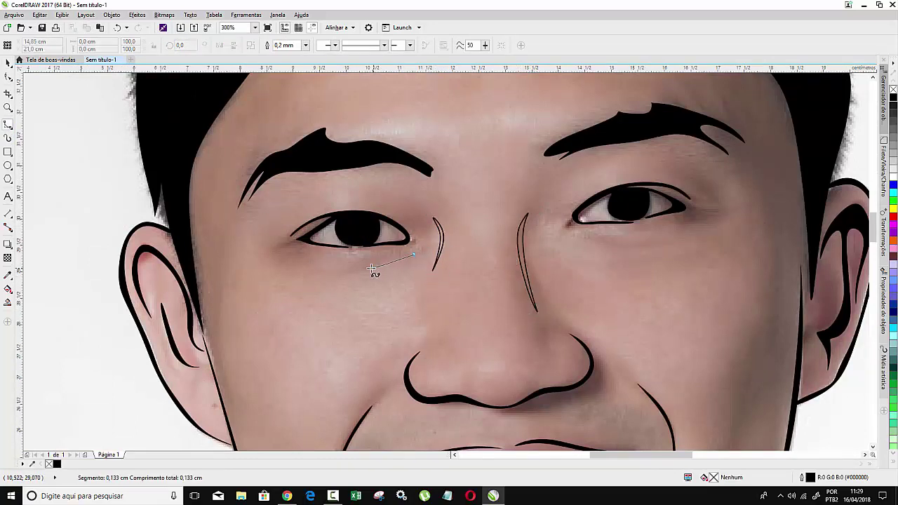
left_click(321, 268)
double_click(415, 256)
left_click(582, 233)
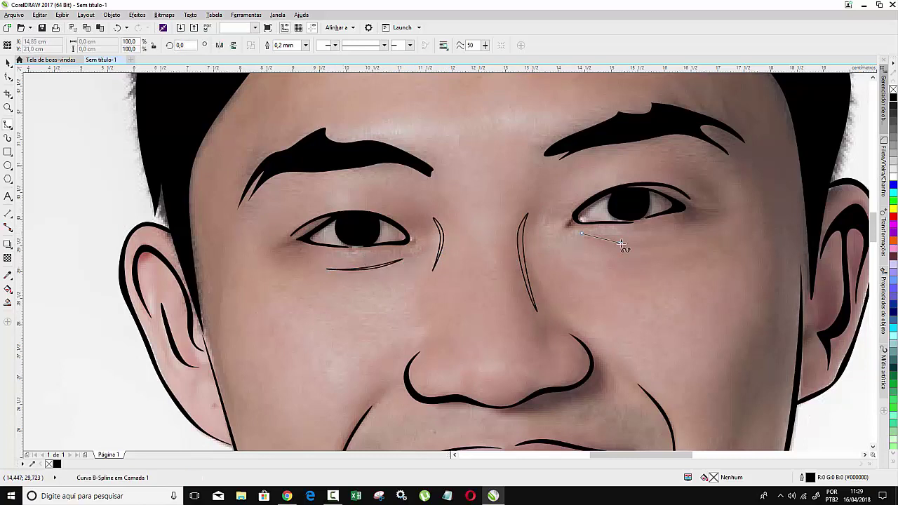
left_click(628, 241)
left_click(660, 240)
double_click(596, 240)
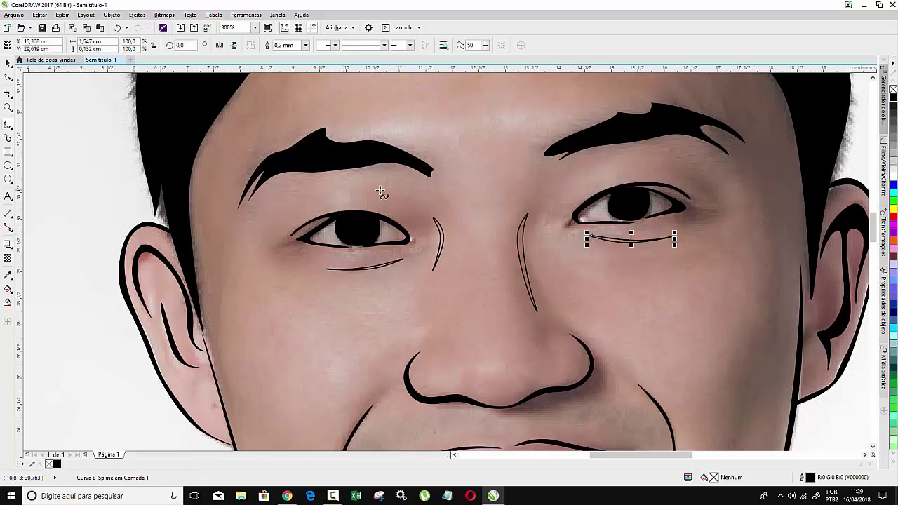
left_click(691, 205)
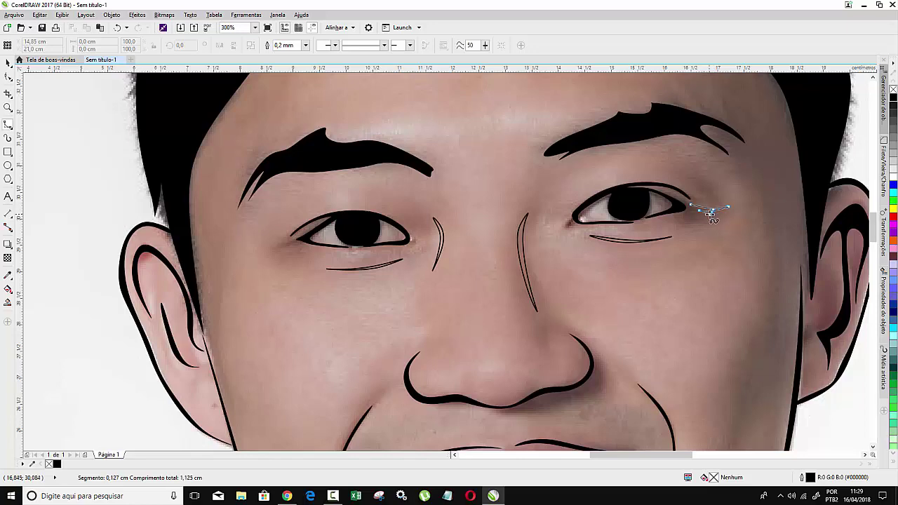
double_click(685, 208)
Add the left eye-corner line, then fill all seven crease curves black.
scroll(281, 239, "up", 3)
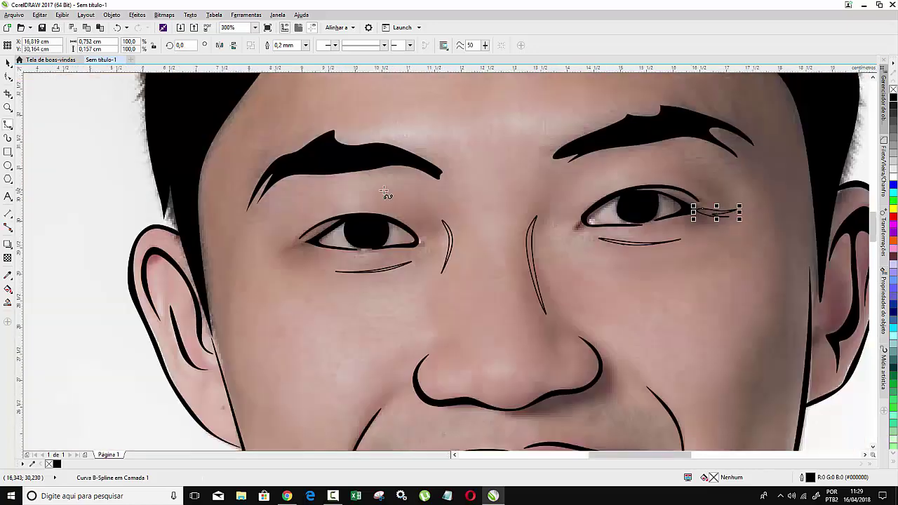
left_click(270, 250)
left_click(312, 242)
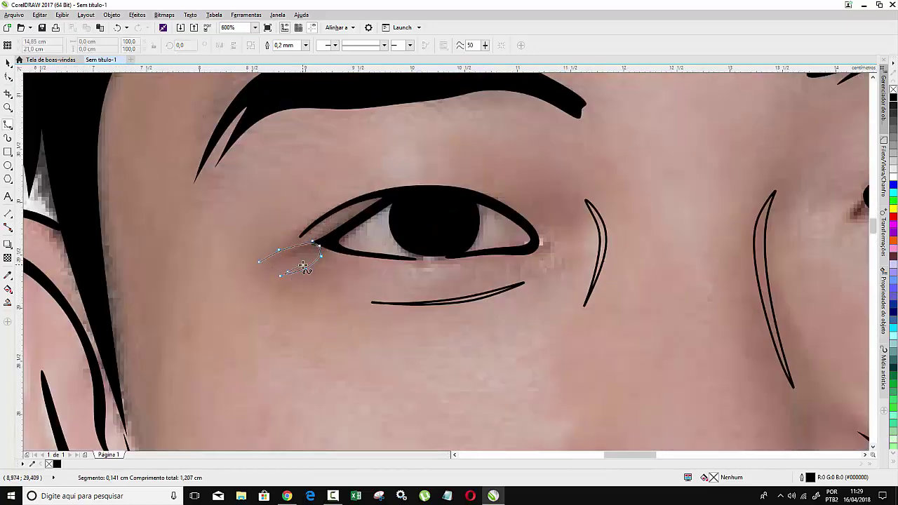
scroll(260, 263, "down", 3)
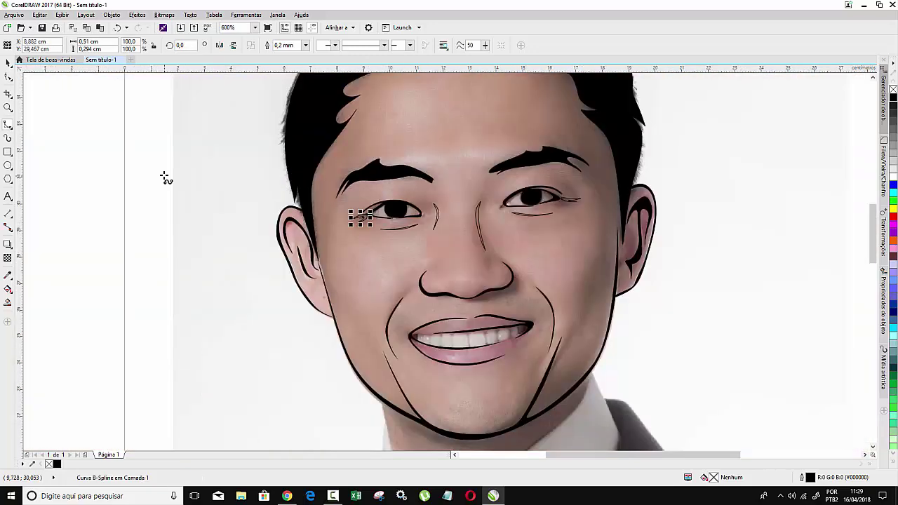
key("space")
key("ctrl+a")
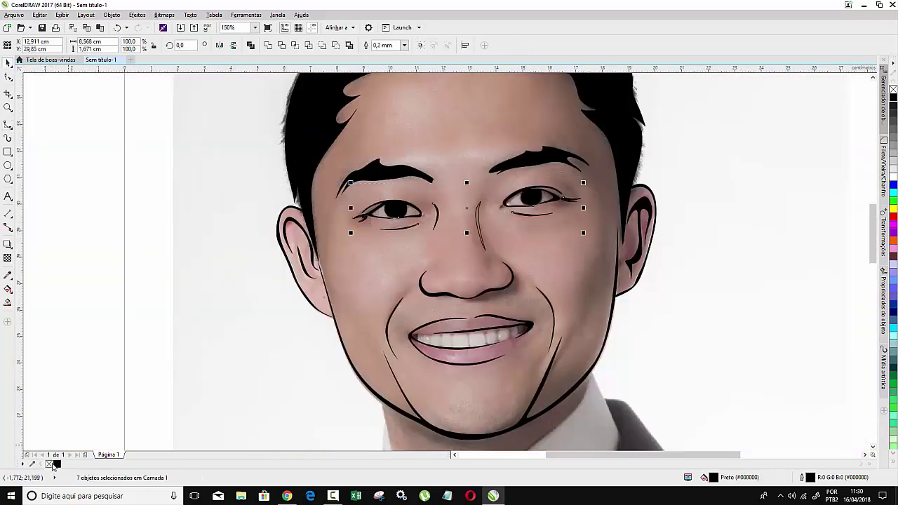
left_click(444, 180)
scroll(571, 326, "up", 2)
With the B-spline tool, trace a closed scalloped gum shape along the upper teeth's top edge.
scroll(381, 354, "up", 2)
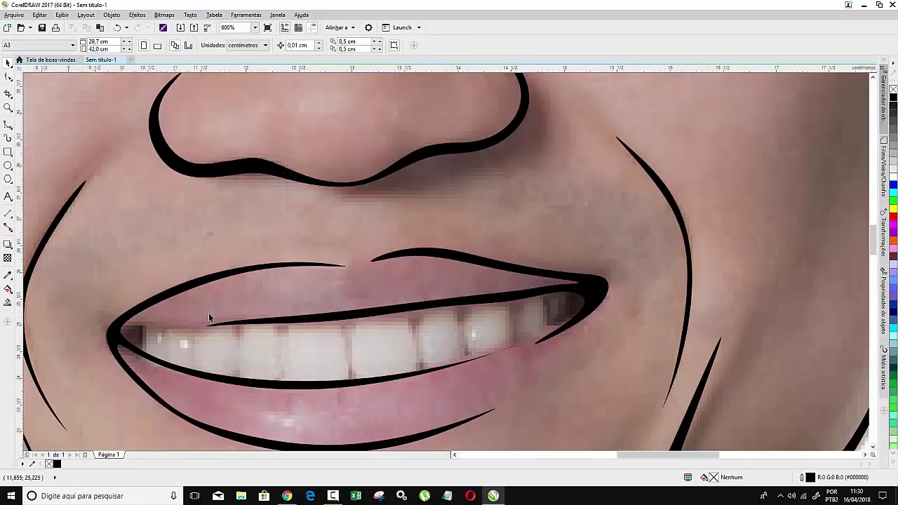
left_click(7, 124)
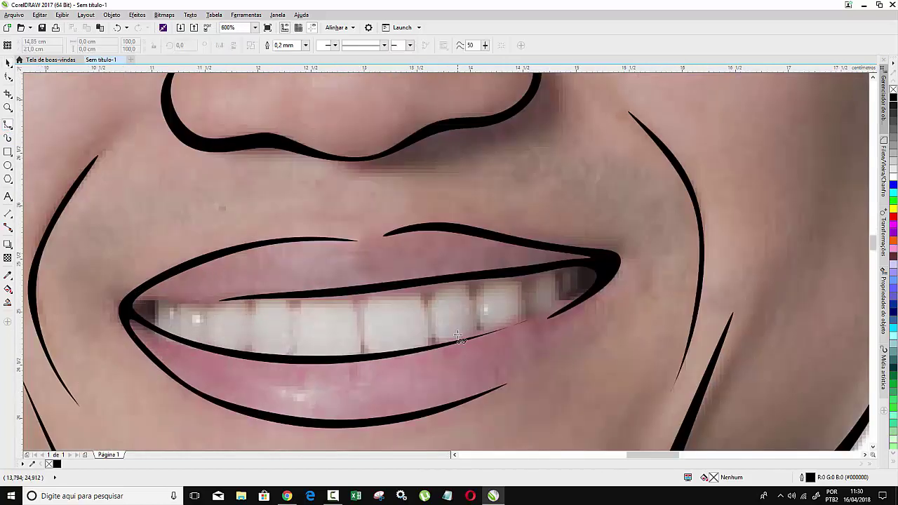
left_click(150, 323)
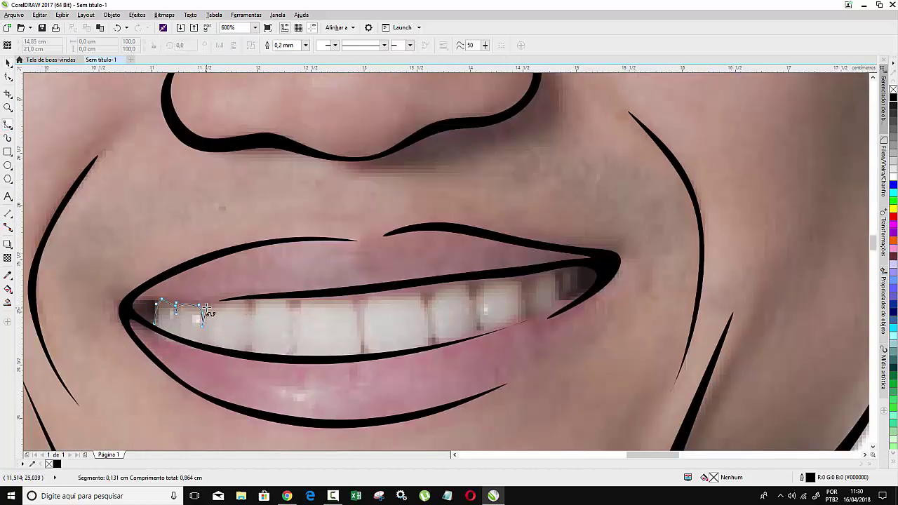
left_click(246, 320)
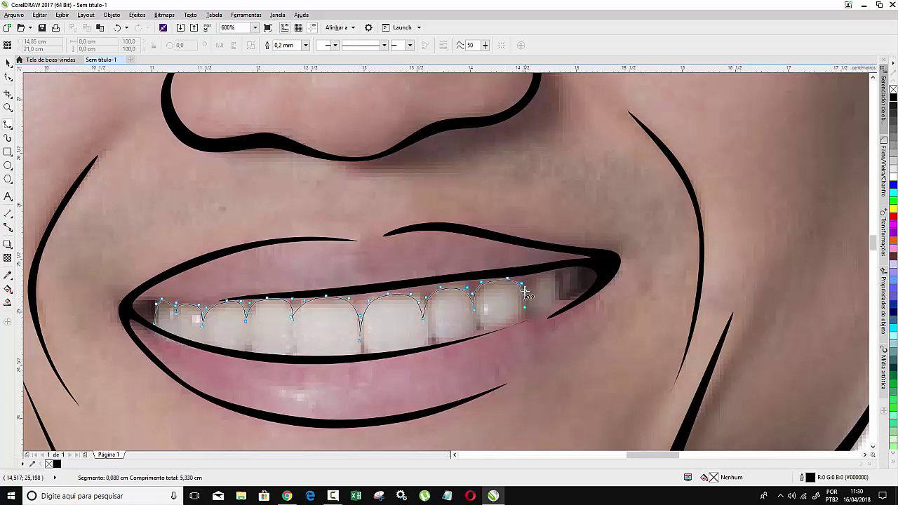
left_click(579, 281)
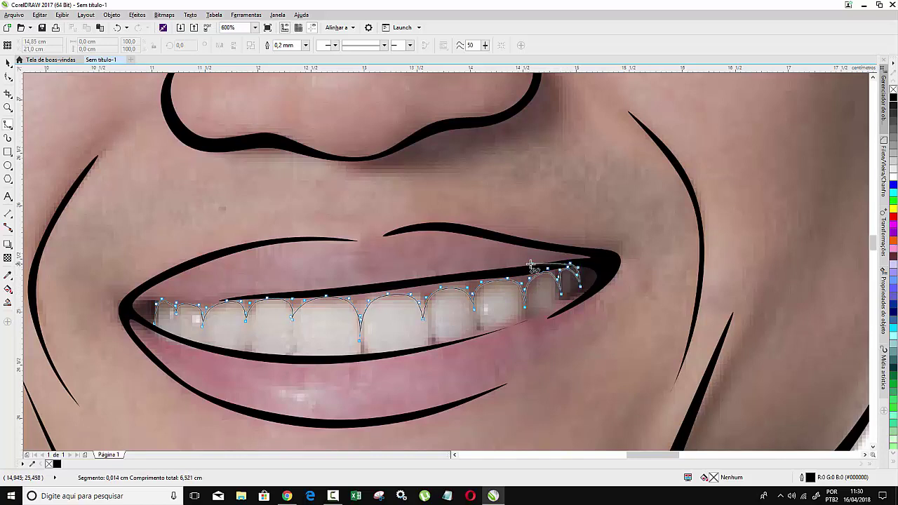
left_click(172, 300)
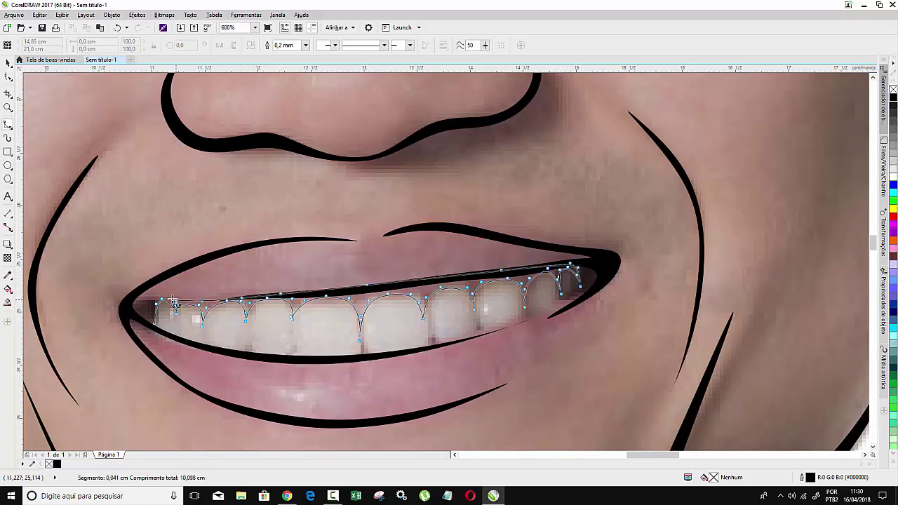
left_click(150, 315)
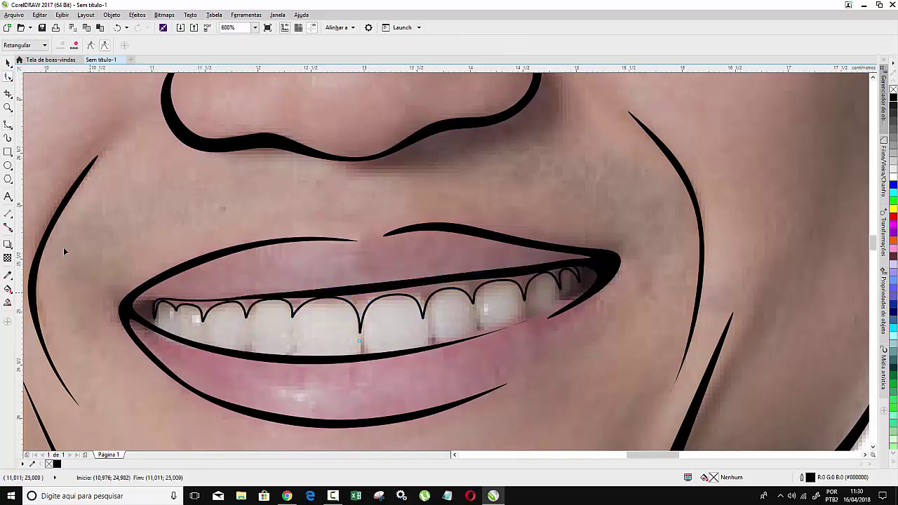
scroll(70, 274, "down", 3)
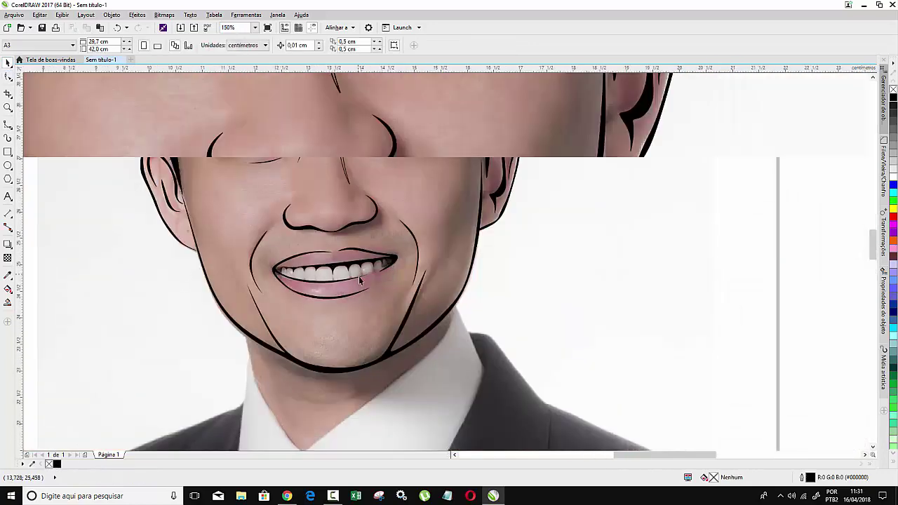
Place B-spline points along the lower teeth edge, dipping between teeth, to the right mouth corner.
scroll(70, 273, "up", 4)
left_click(69, 258)
left_click(80, 288)
left_click(111, 300)
left_click(131, 275)
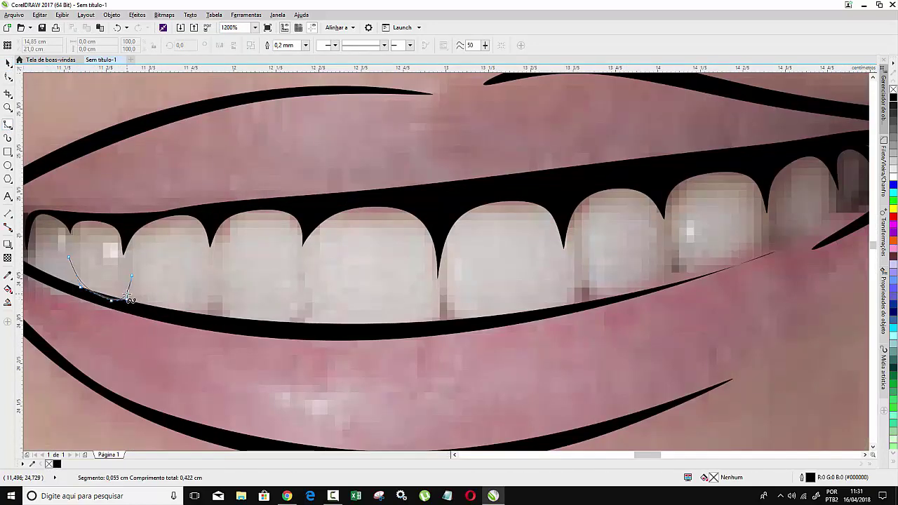
left_click(156, 308)
left_click(214, 288)
left_click(228, 322)
left_click(277, 326)
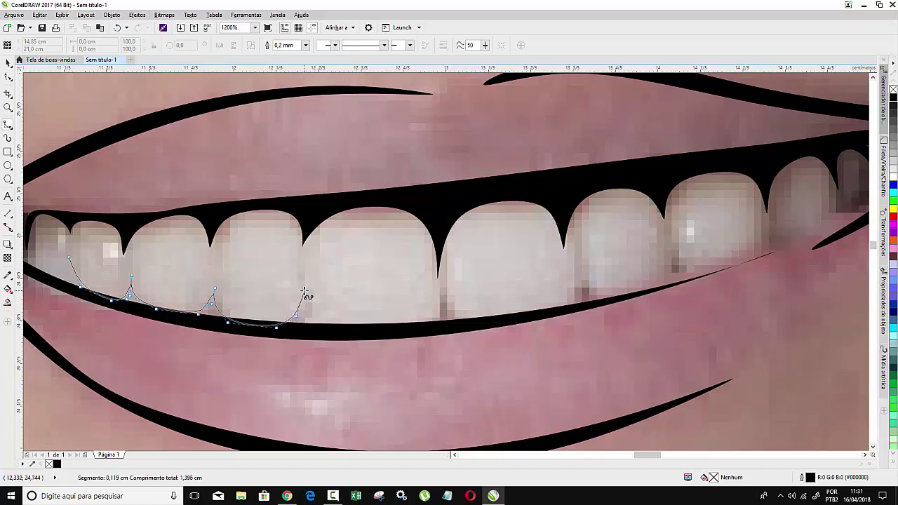
left_click(302, 290)
left_click(317, 324)
left_click(422, 330)
left_click(439, 296)
left_click(463, 322)
left_click(551, 310)
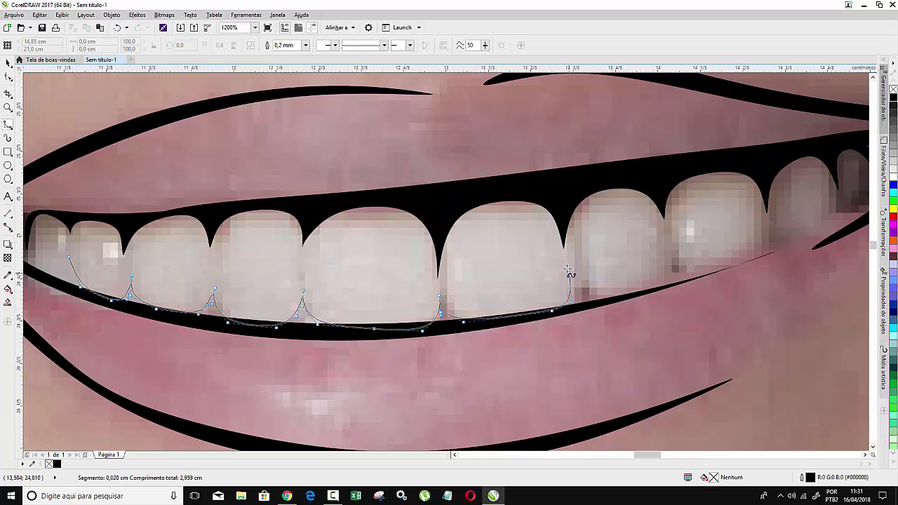
left_click(566, 269)
left_click(577, 300)
left_click(621, 296)
left_click(672, 281)
left_click(677, 263)
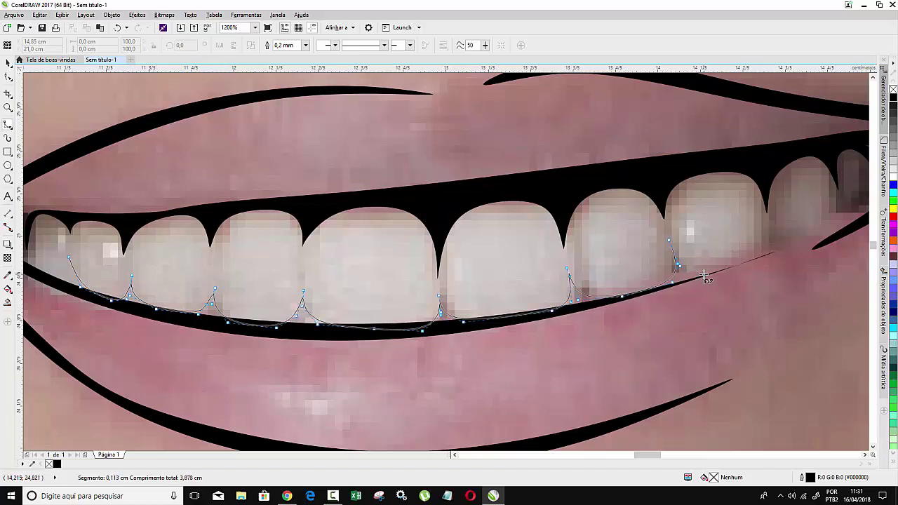
Run the curve back along the lower lip, close it, then deselect and zoom out.
left_click(799, 247)
left_click(818, 244)
left_click(742, 265)
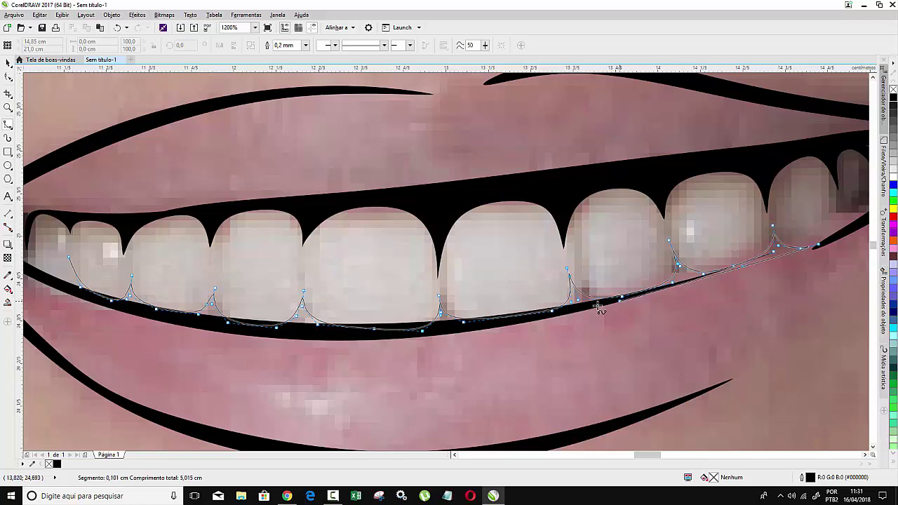
left_click(505, 325)
left_click(349, 339)
left_click(259, 334)
left_click(105, 326)
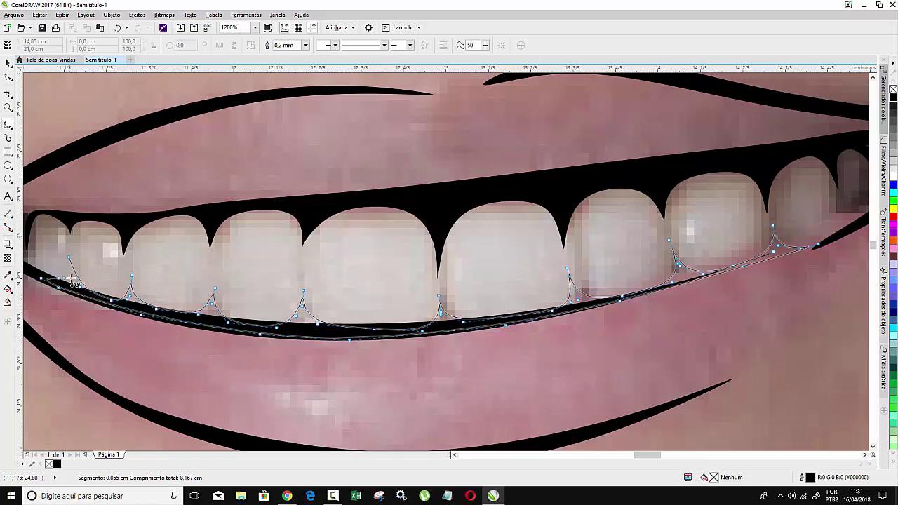
left_click(69, 258)
key("F3")
key("F3")
key("Escape")
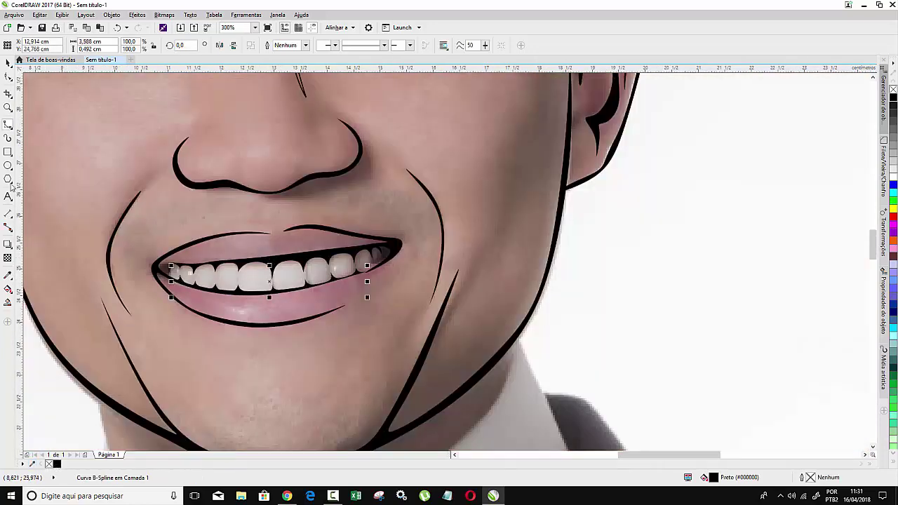
key("F3")
scroll(267, 196, "up", 3)
Outline the left shirt collar flap as a closed B-spline curve.
scroll(240, 257, "down", 1)
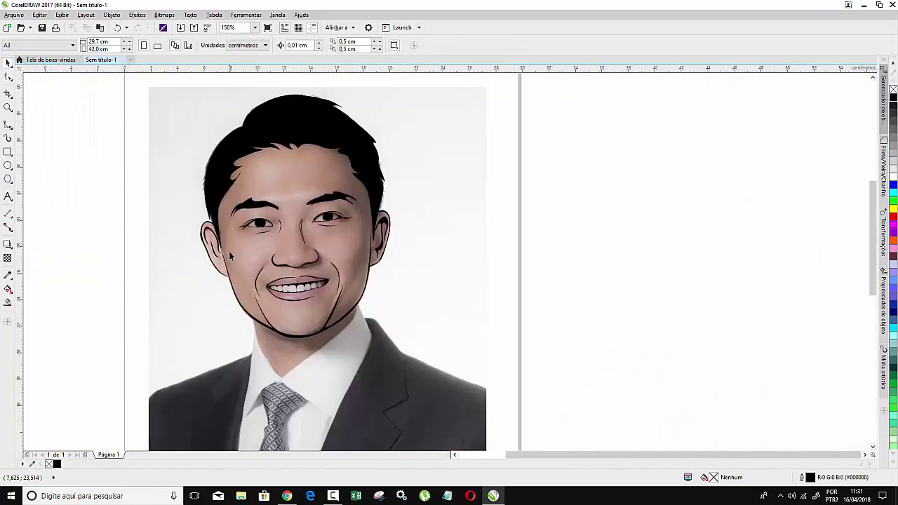
scroll(235, 257, "down", 2)
scroll(211, 371, "up", 3)
key("space")
left_click(292, 120)
left_click(300, 163)
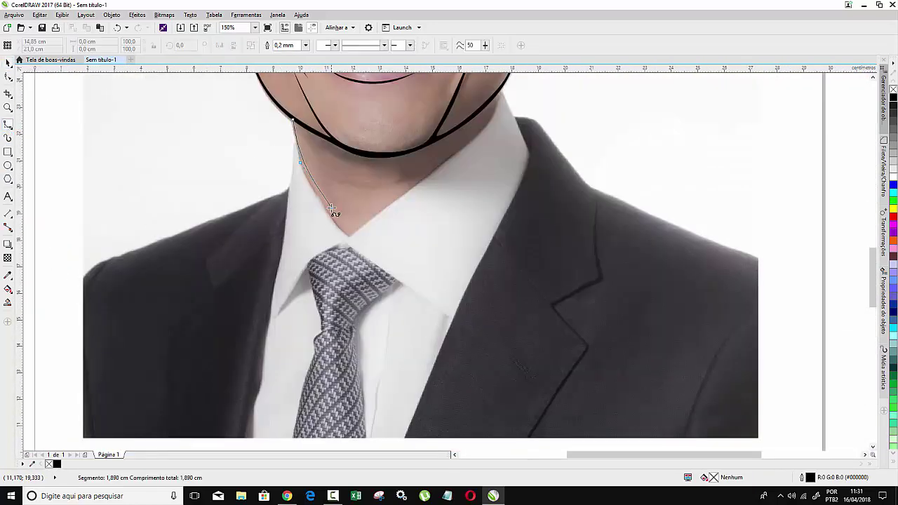
left_click(328, 215)
left_click(351, 236)
left_click(293, 275)
left_click(261, 367)
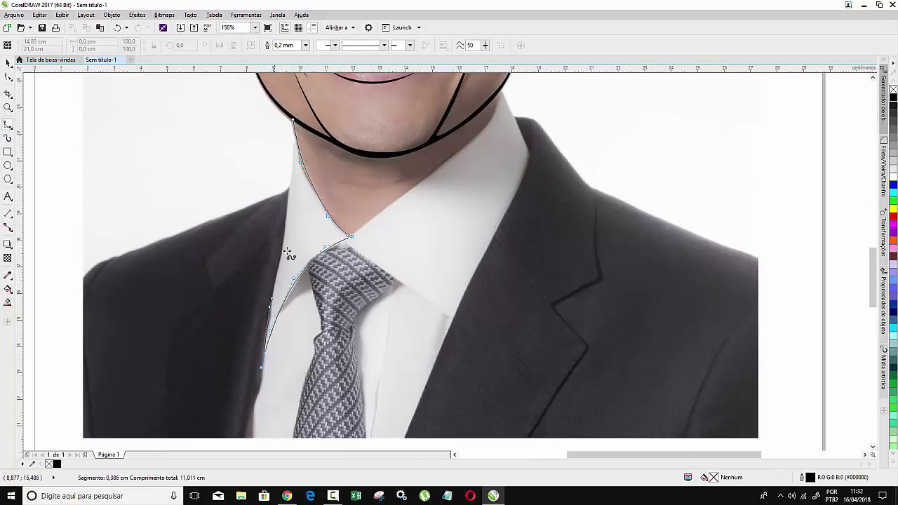
left_click(292, 121)
Outline the right shirt collar flap as a closed curve.
left_click(351, 247)
left_click(440, 308)
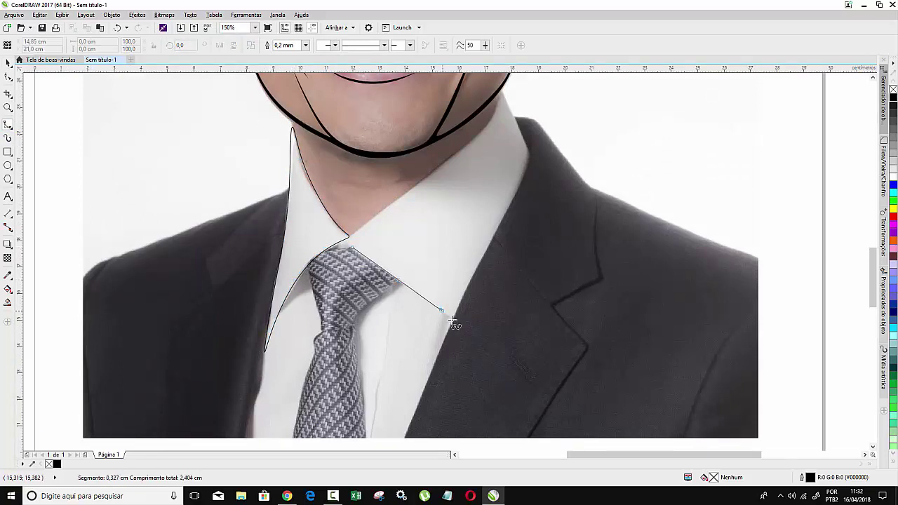
left_click(455, 324)
left_click(517, 185)
left_click(528, 145)
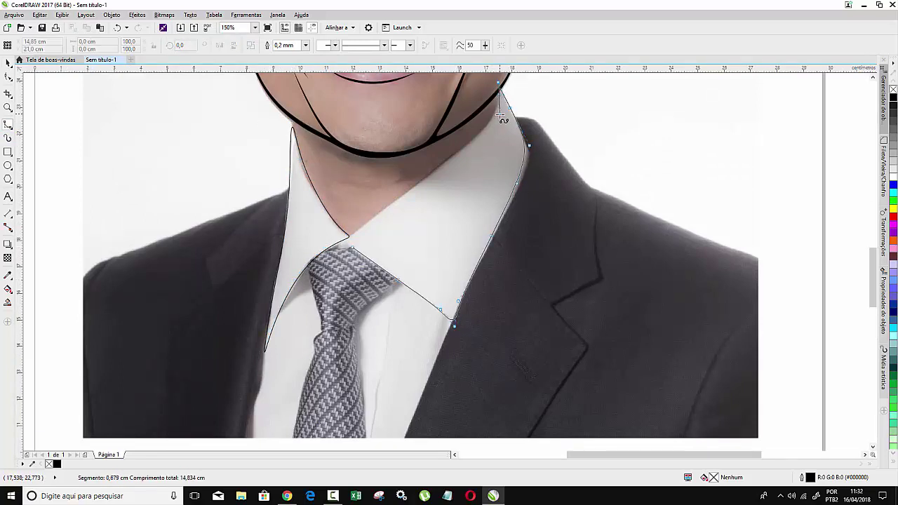
left_click(351, 247)
Draw a closed crescent-shaped neck shadow under the chin.
left_click(311, 154)
left_click(326, 178)
scroll(330, 166, "up", 2)
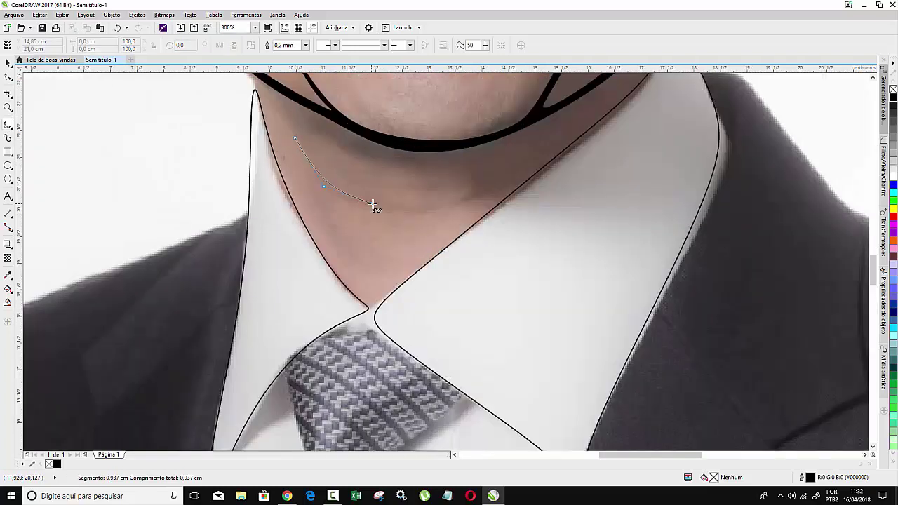
left_click(372, 205)
left_click(426, 204)
left_click(475, 193)
left_click(520, 172)
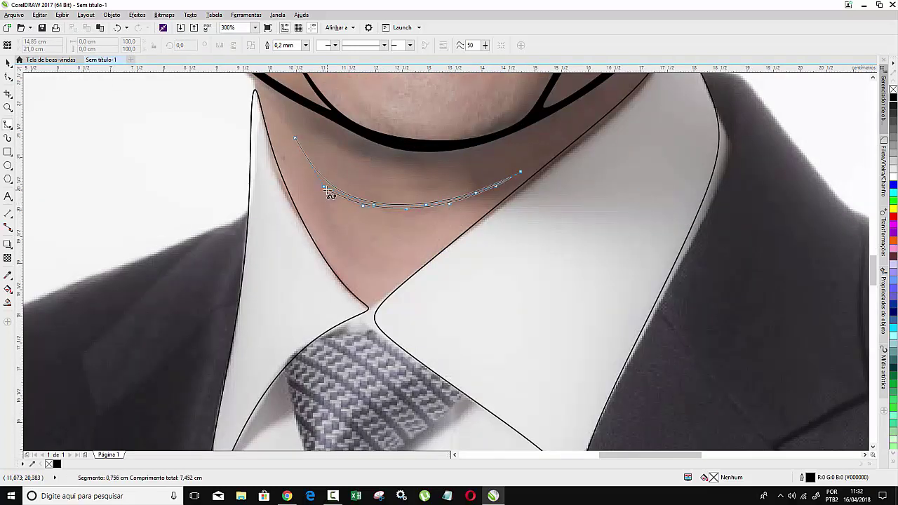
left_click(295, 136)
Add a second closed shadow line under the chin and a short stroke right of it.
left_click(306, 170)
left_click(416, 169)
left_click(384, 173)
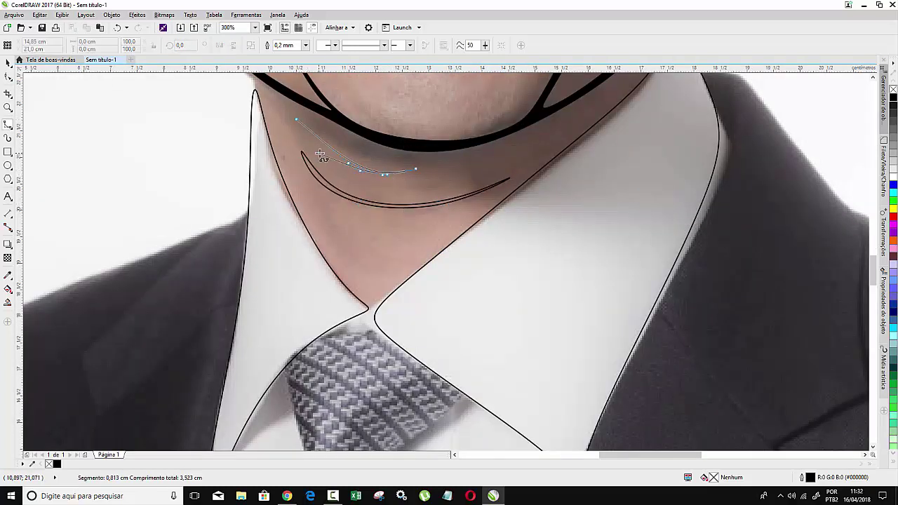
left_click(334, 154)
left_click(297, 120)
left_click(296, 120)
left_click(545, 128)
left_click(519, 144)
left_click(485, 151)
scroll(544, 133, "down", 2)
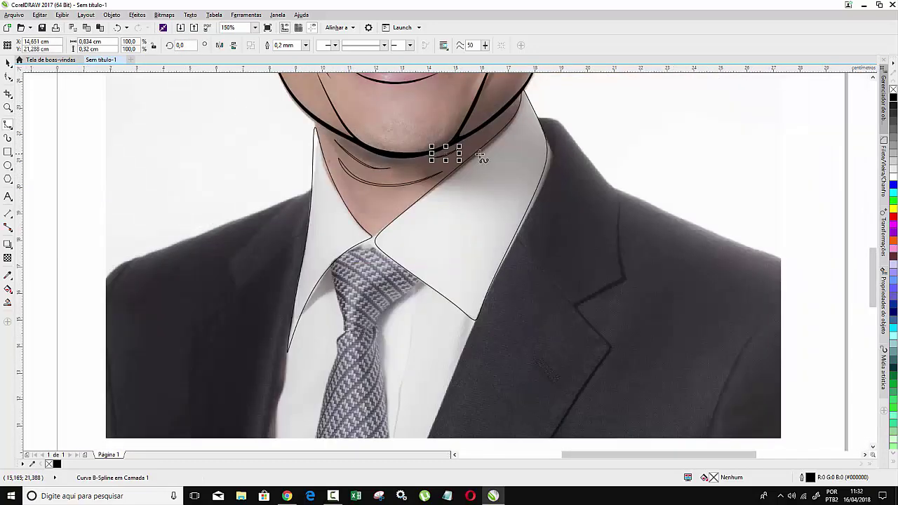
Trace the tie from its bottom up to the knot and close the outline.
left_click(335, 394)
left_click(352, 333)
left_click(367, 260)
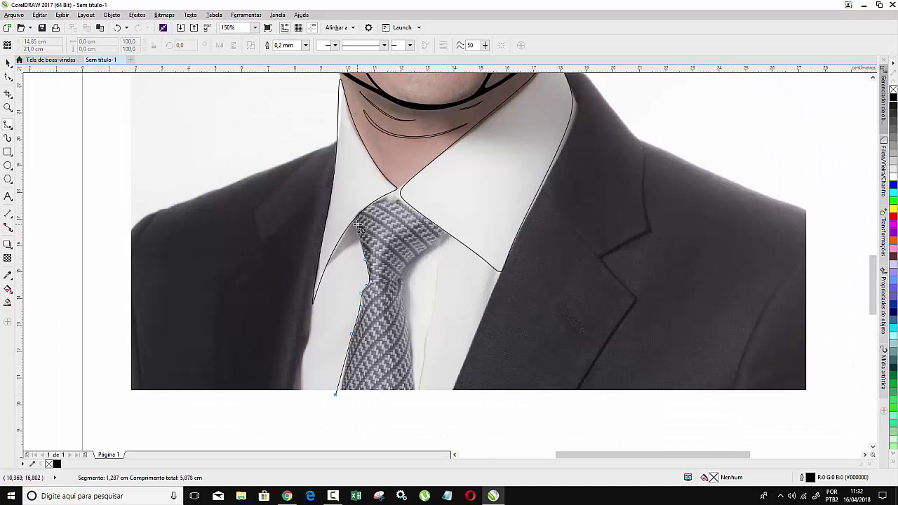
left_click(397, 201)
left_click(417, 397)
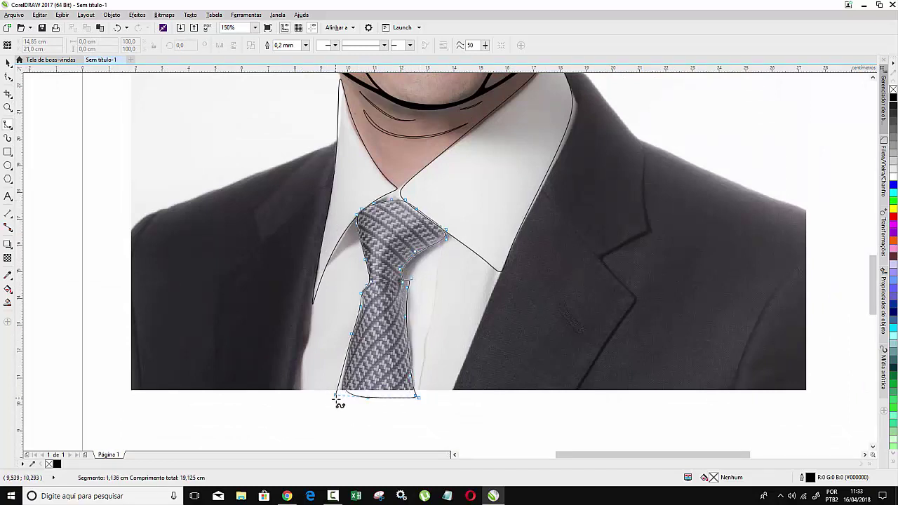
left_click(337, 397)
scroll(254, 185, "down", 2)
Trace the left lapel as a closed B-spline curve over the photo, including its notch.
scroll(255, 184, "up", 2)
left_click(274, 389)
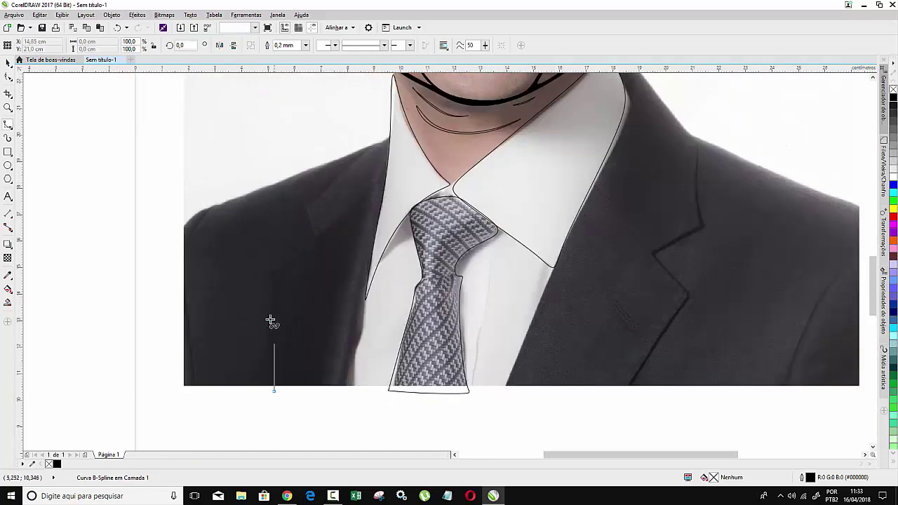
left_click(271, 272)
left_click(374, 181)
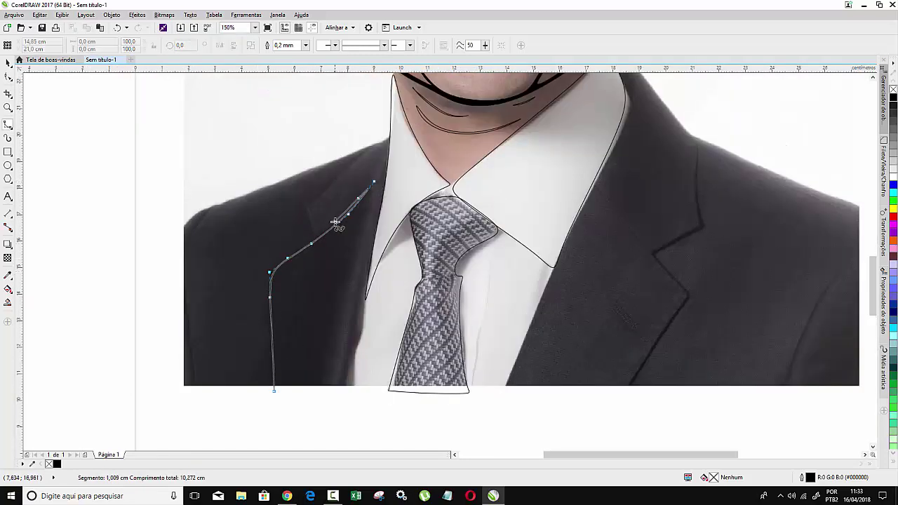
left_click(308, 204)
left_click(387, 136)
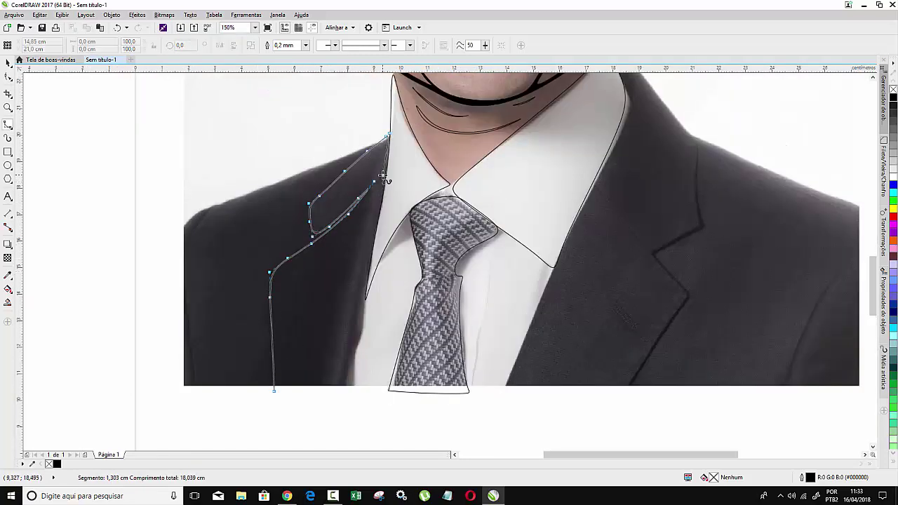
left_click(354, 344)
left_click(274, 390)
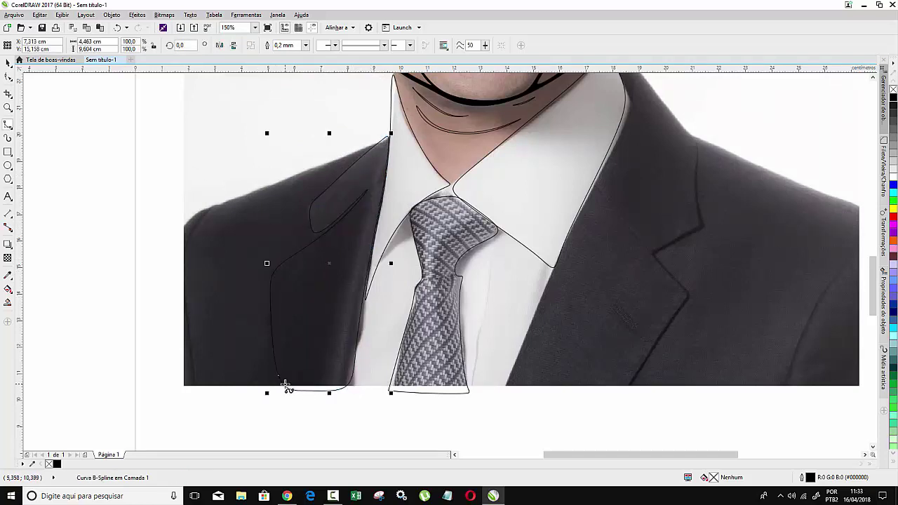
Trace the right lapel as a closed curve, following the collar, shoulder edge and notch.
left_click(503, 390)
left_click(553, 263)
left_click(618, 139)
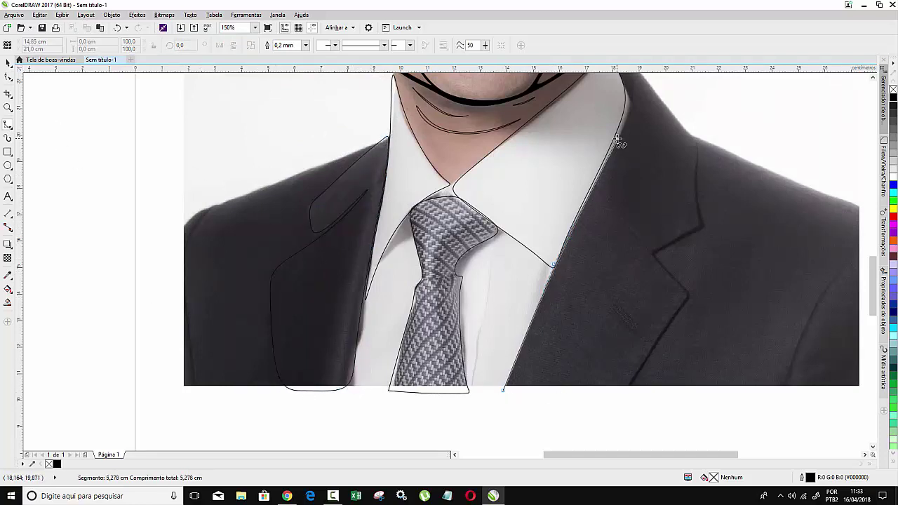
left_click(629, 100)
scroll(631, 111, "up", 1)
left_click(638, 110)
left_click(673, 160)
left_click(697, 186)
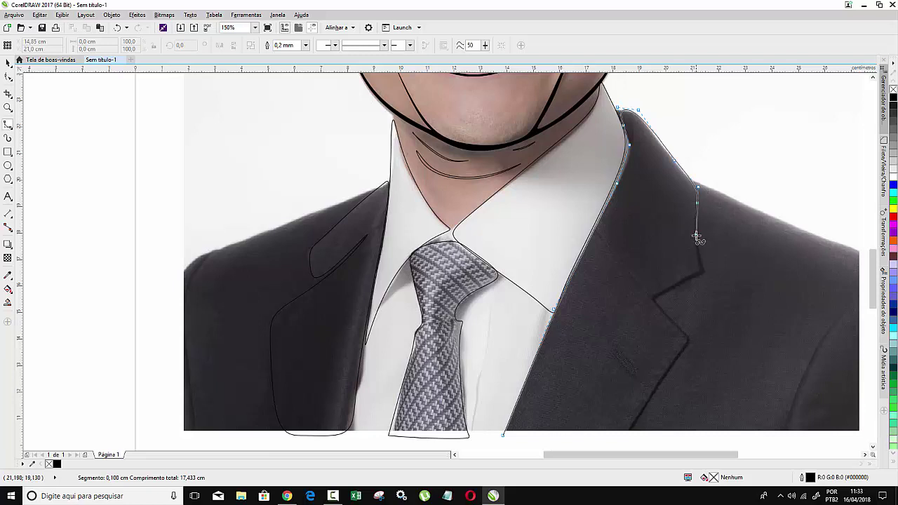
left_click(696, 243)
left_click(654, 298)
left_click(603, 226)
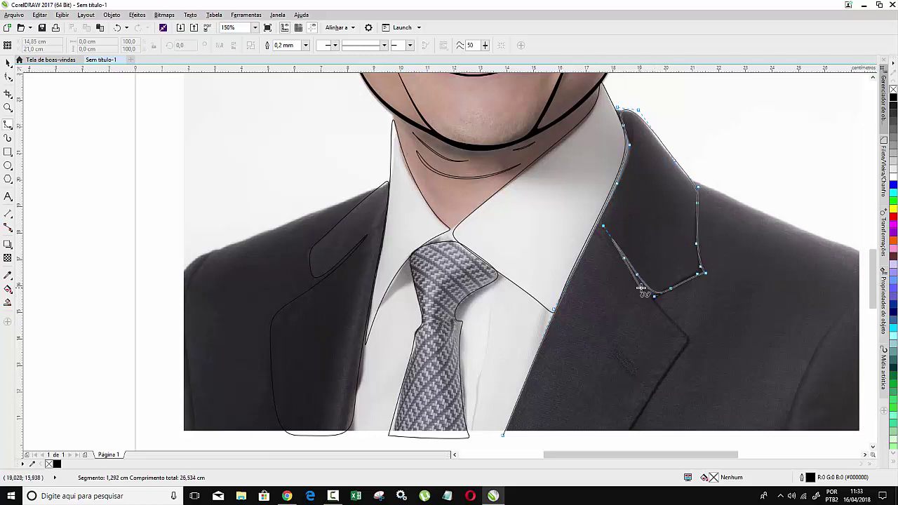
left_click(666, 320)
left_click(692, 340)
left_click(648, 407)
scroll(631, 414, "down", 1)
left_click(616, 416)
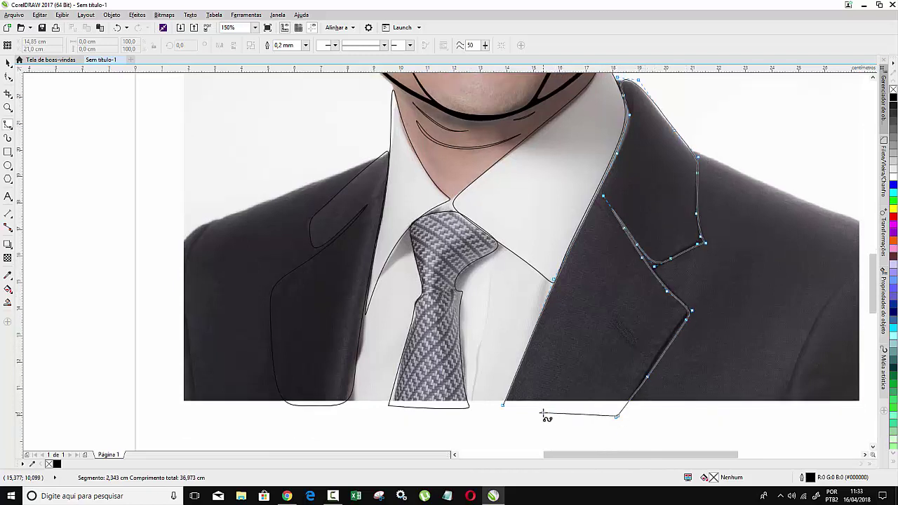
left_click(496, 412)
Trace the right shoulder and sleeve as a closed outline curve.
scroll(456, 274, "up", 2)
scroll(456, 274, "right", 5)
left_click(515, 203)
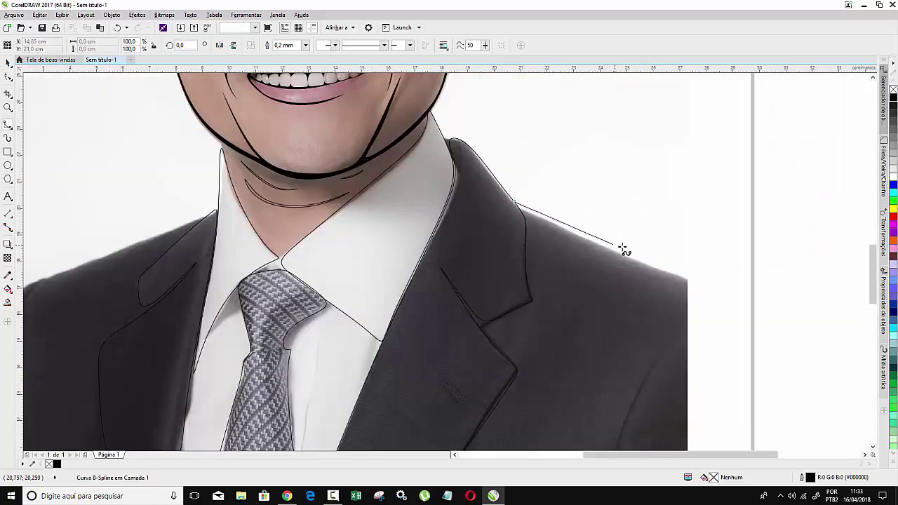
left_click(625, 254)
left_click(689, 276)
left_click(706, 324)
scroll(706, 427, "down", 2)
left_click(707, 423)
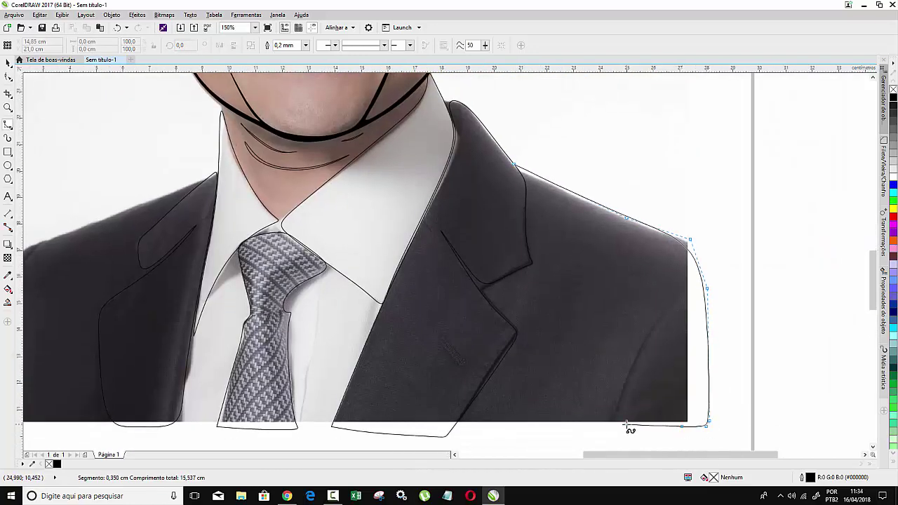
left_click(607, 423)
left_click(620, 405)
left_click(681, 294)
left_click(692, 269)
left_click(653, 324)
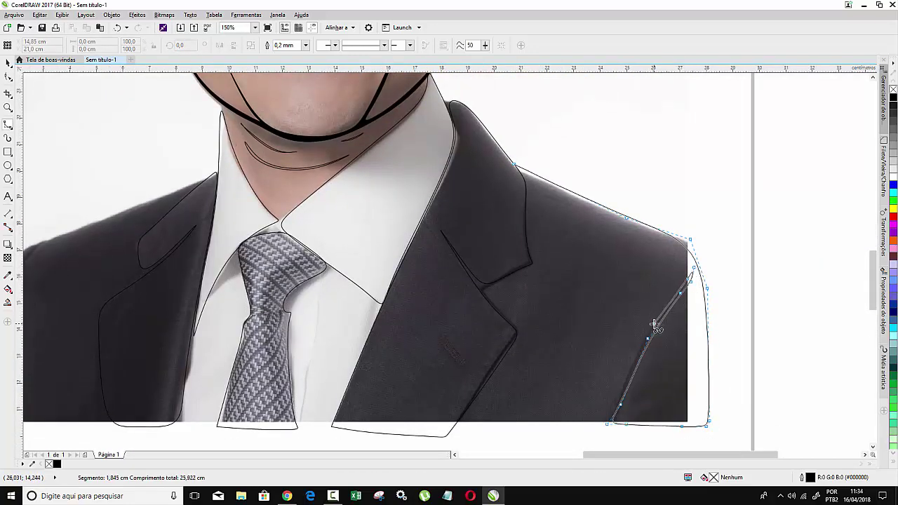
left_click(625, 377)
left_click(605, 428)
left_click(636, 430)
left_click(711, 426)
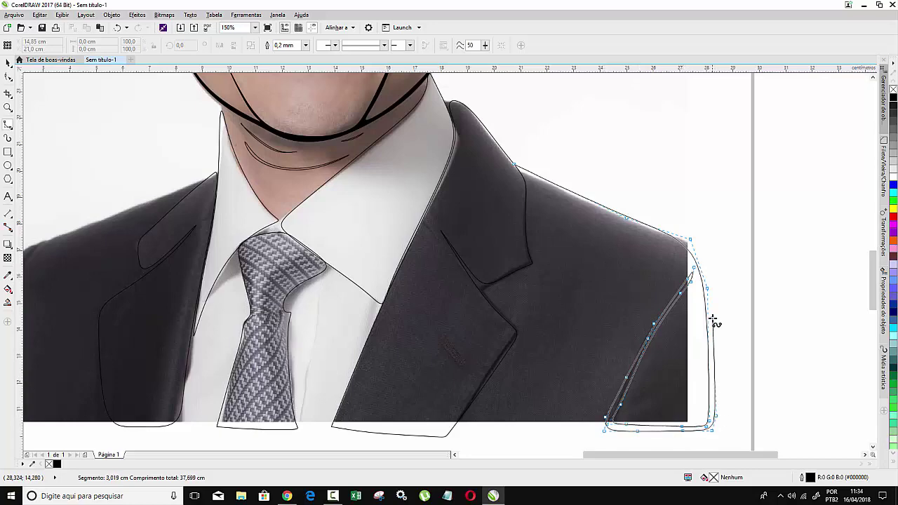
left_click(712, 316)
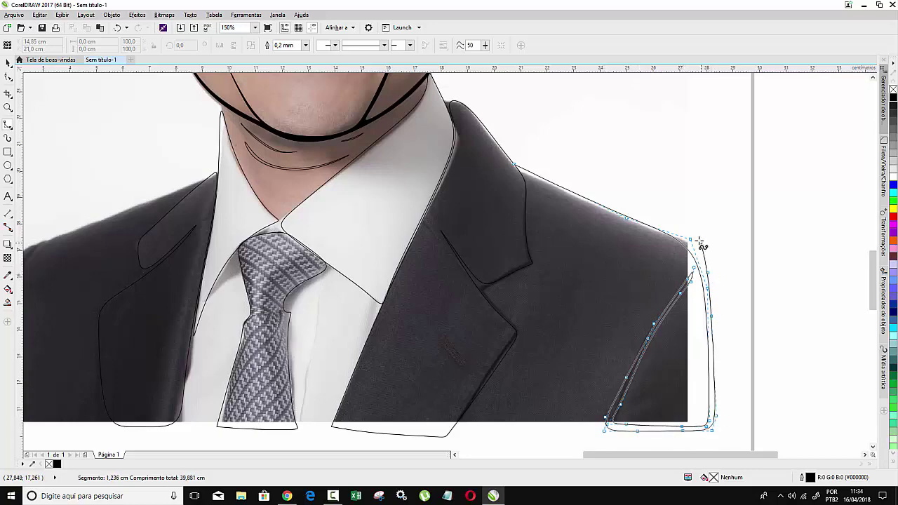
left_click(515, 165)
Trace the left shoulder and sleeve outline, finishing the curve with a double-click.
scroll(515, 165, "down", 2)
scroll(243, 155, "up", 2)
left_click(470, 157)
left_click(284, 227)
left_click(247, 287)
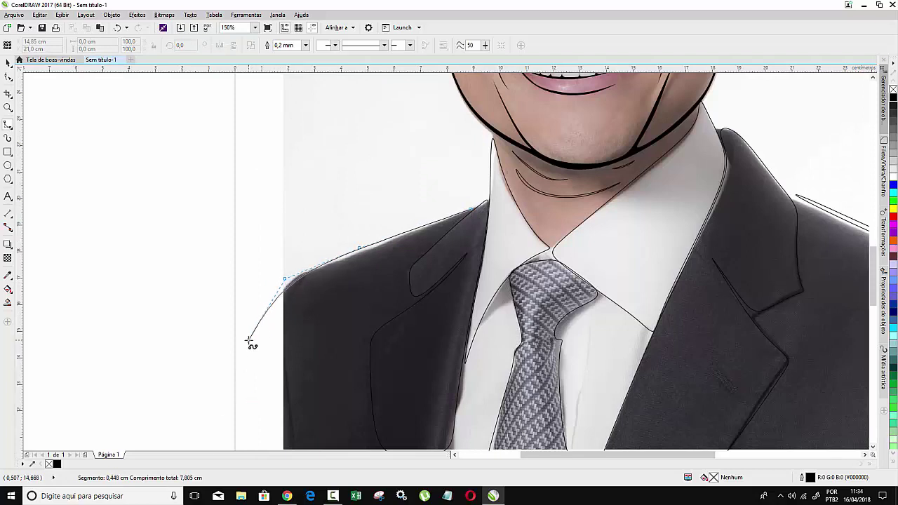
left_click(226, 382)
left_click(222, 420)
left_click(279, 418)
left_click(305, 417)
left_click(295, 357)
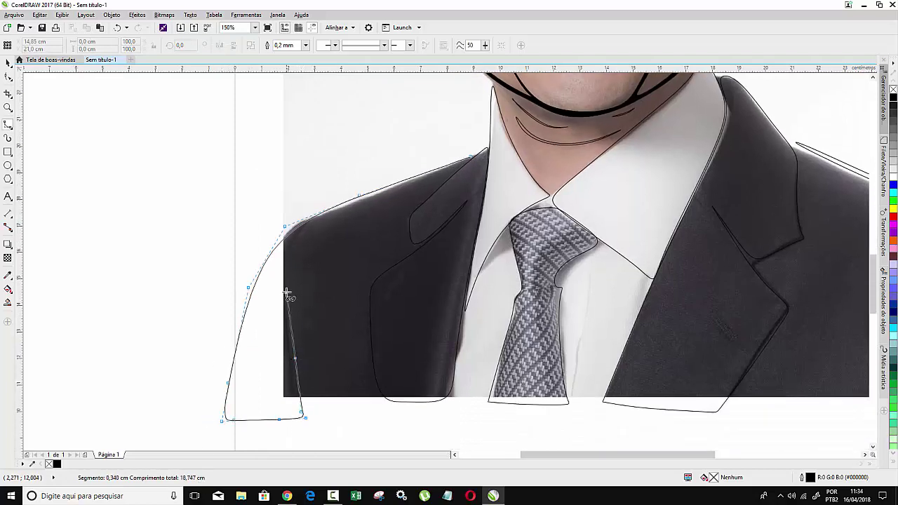
left_click(273, 256)
left_click(296, 337)
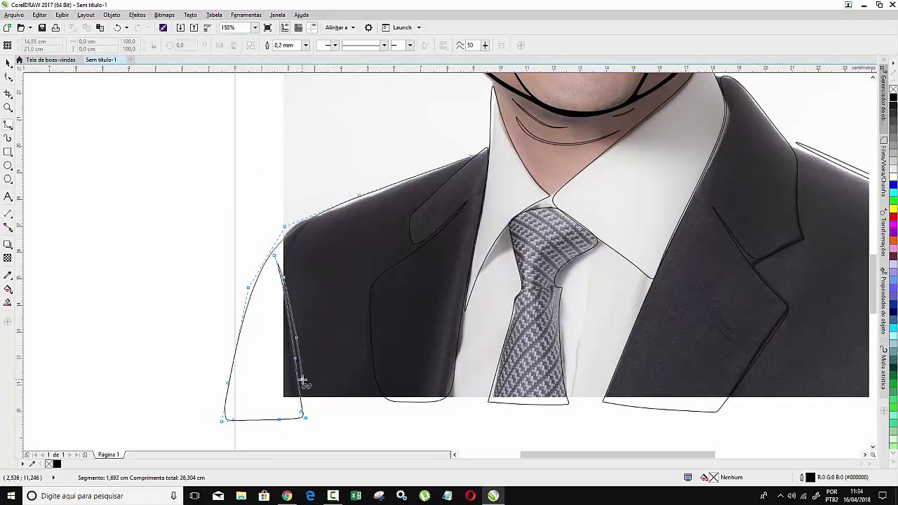
left_click(301, 379)
left_click(306, 422)
left_click(249, 422)
left_click(219, 420)
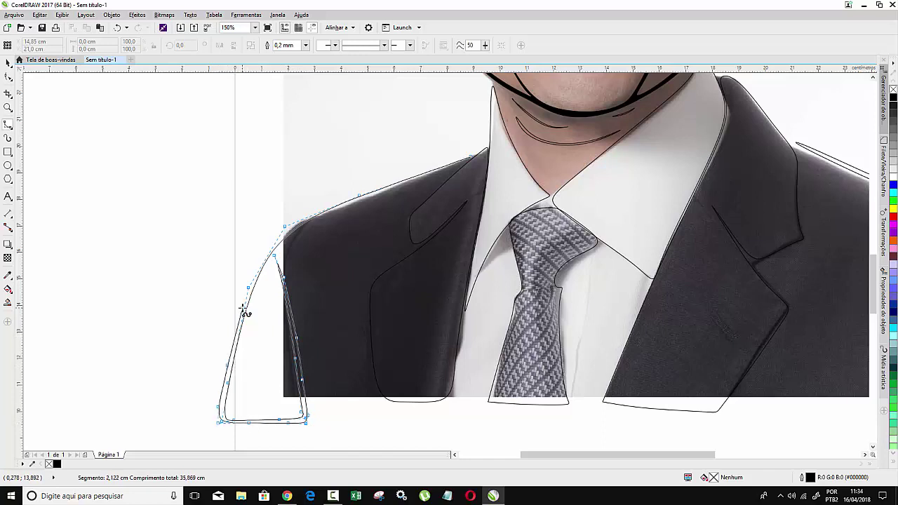
left_click(309, 212)
left_click(371, 188)
double_click(442, 160)
scroll(350, 242, "down", 2)
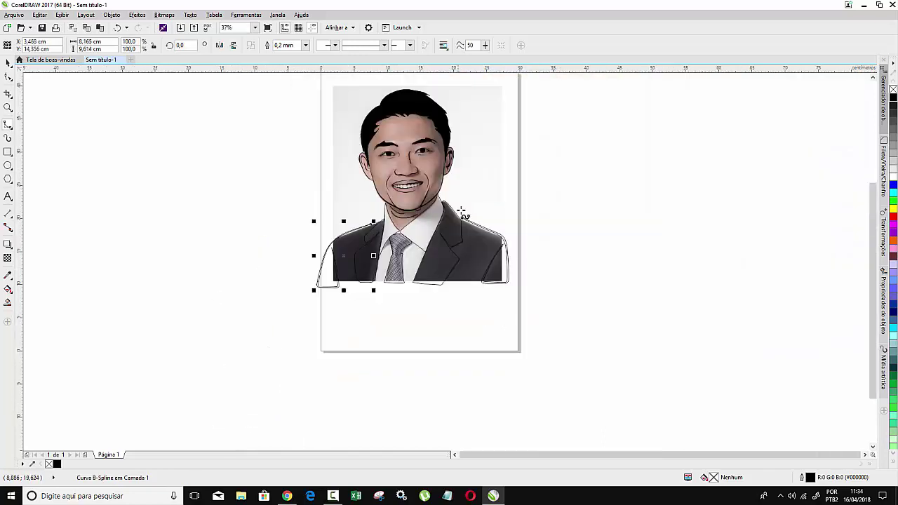
Select the suit shapes and fill the lapels and tie solid black.
key("space")
left_click(557, 341)
key("ctrl+a")
left_click(893, 98)
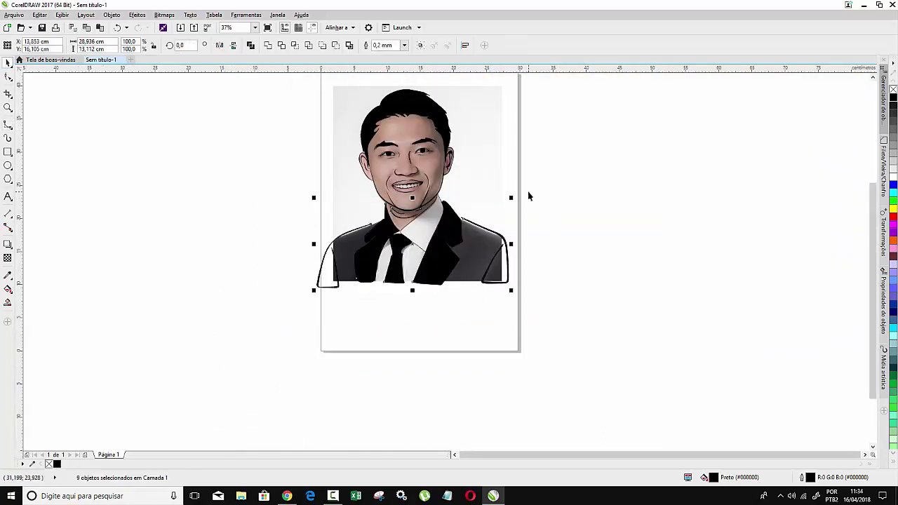
scroll(550, 112, "up", 1)
scroll(551, 112, "down", 1)
left_click(427, 234)
scroll(426, 239, "up", 1)
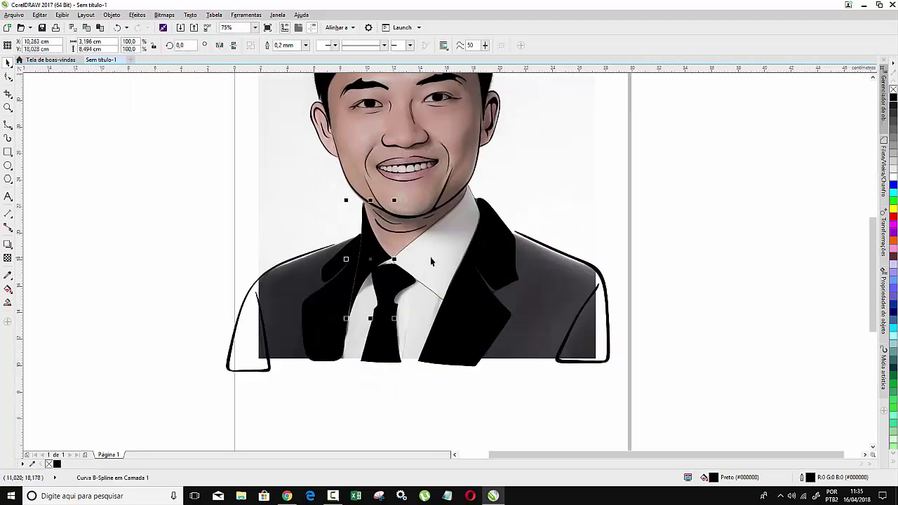
left_click(229, 222)
scroll(229, 222, "down", 1)
Remove the outlines from all traced shapes and move the drawing right of the photo.
left_click_drag(193, 86, 439, 344)
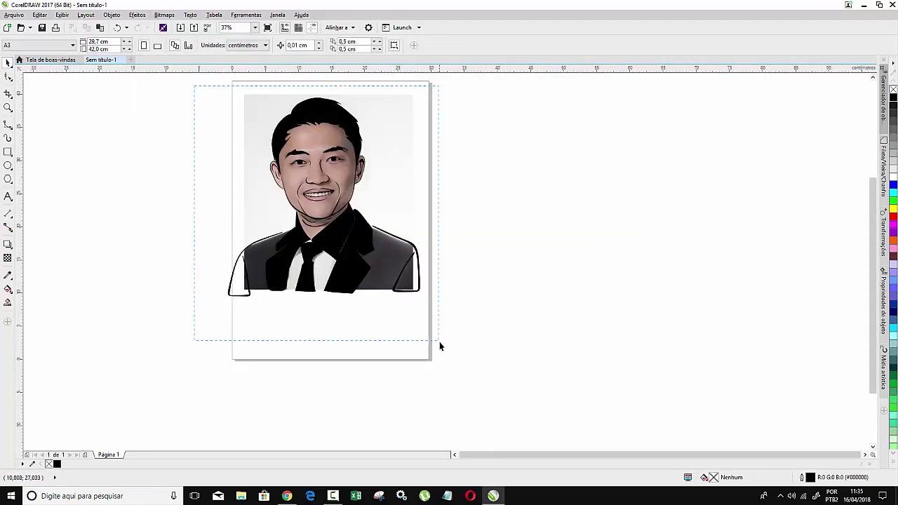
right_click(51, 464)
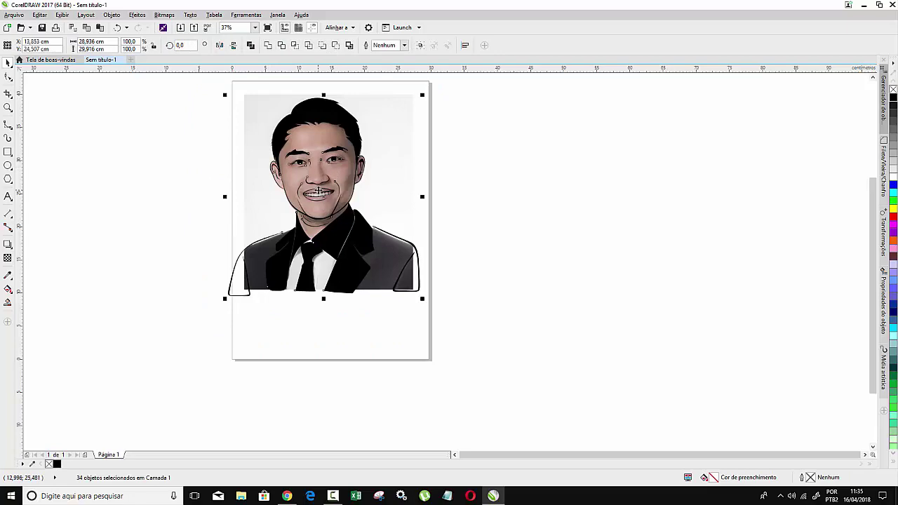
left_click_drag(319, 191, 579, 194)
left_click(690, 164)
Reshape the sleeve corner nodes of the shoulder curves with the Shape tool.
scroll(689, 163, "up", 1)
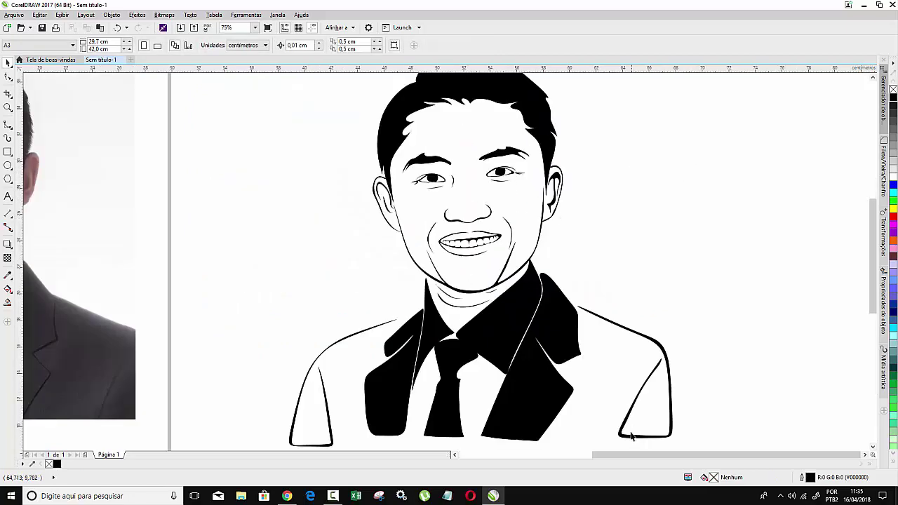
left_click(631, 436)
key("F10")
scroll(624, 434, "up", 1)
scroll(588, 420, "up", 2)
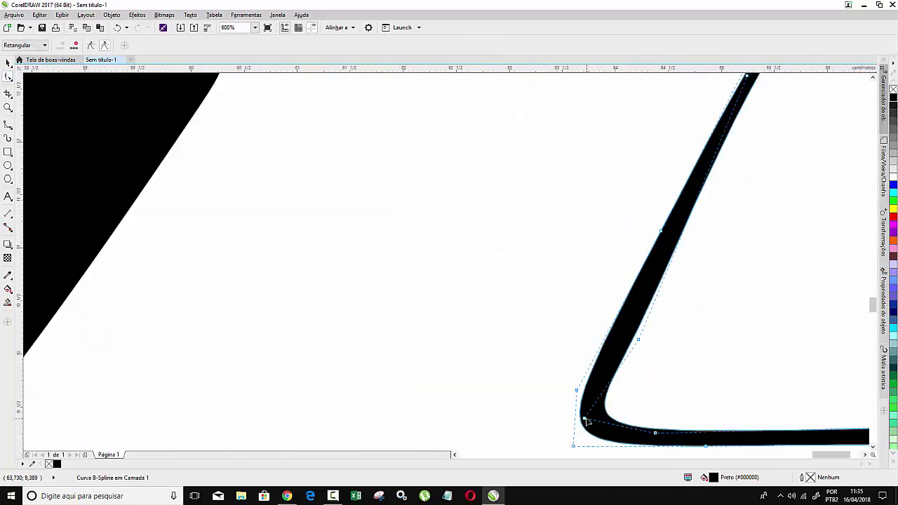
left_click_drag(637, 340, 636, 318)
scroll(671, 312, "down", 1)
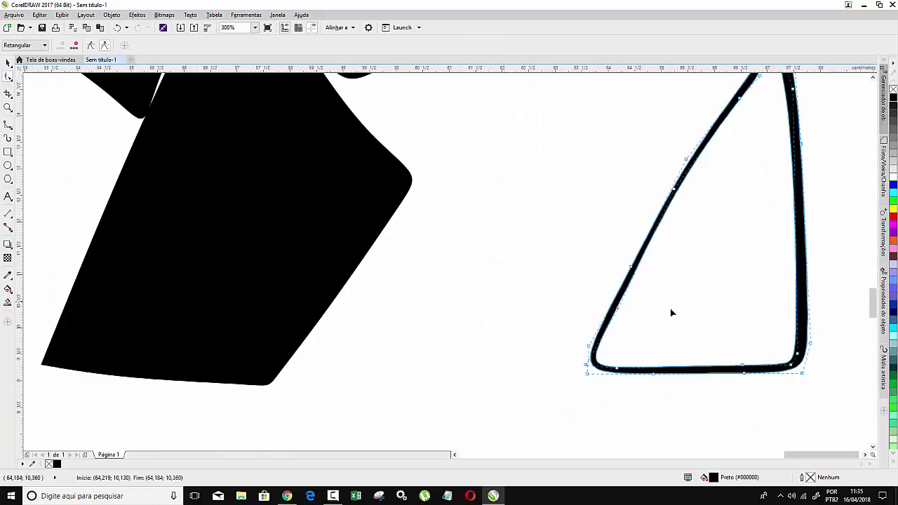
scroll(763, 352, "up", 1)
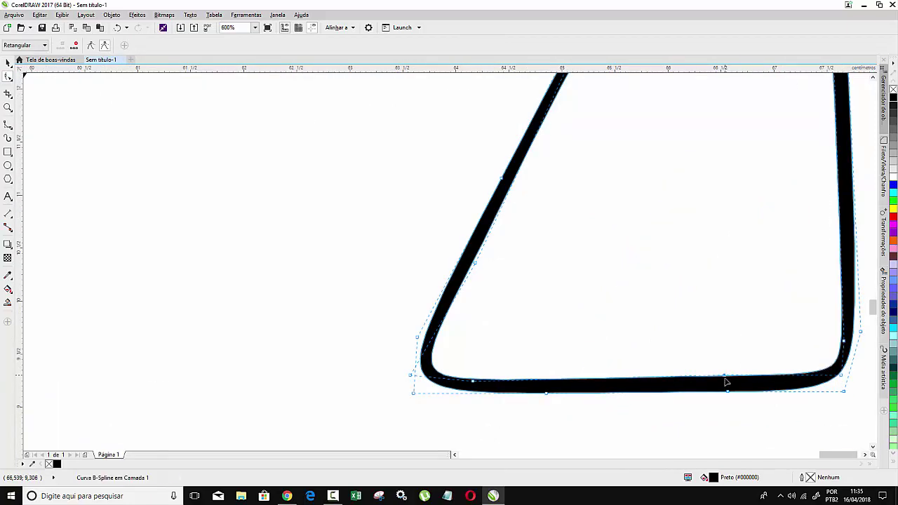
scroll(726, 382, "down", 2)
scroll(739, 353, "down", 1)
scroll(370, 305, "up", 2)
left_click_drag(427, 381, 429, 384)
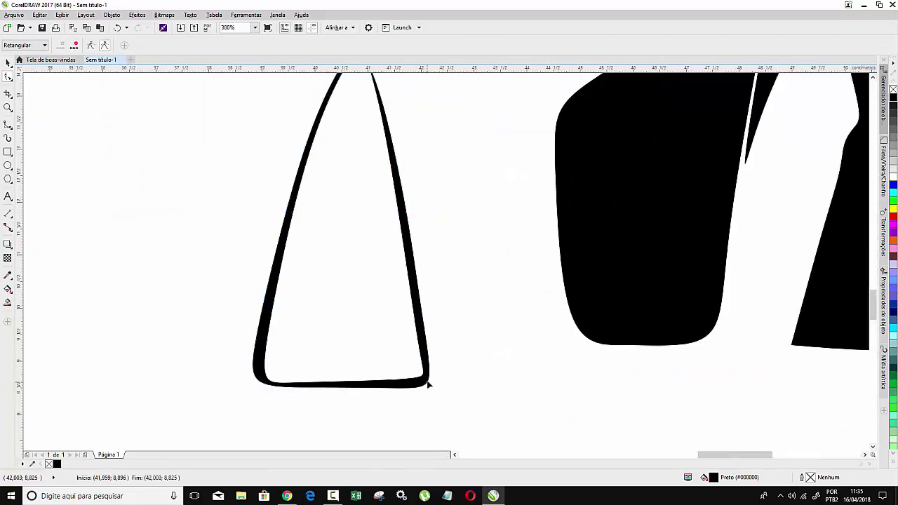
left_click_drag(273, 311, 270, 308)
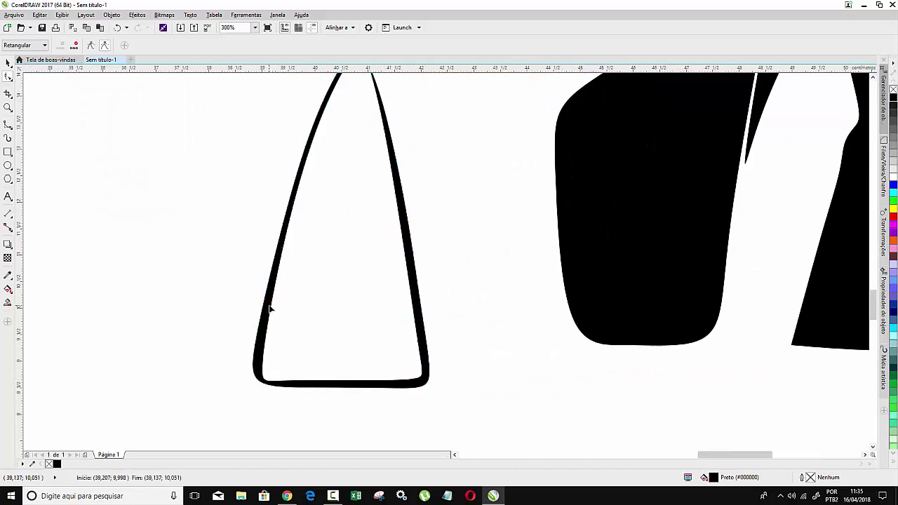
scroll(269, 309, "down", 2)
key("space")
scroll(430, 223, "down", 1)
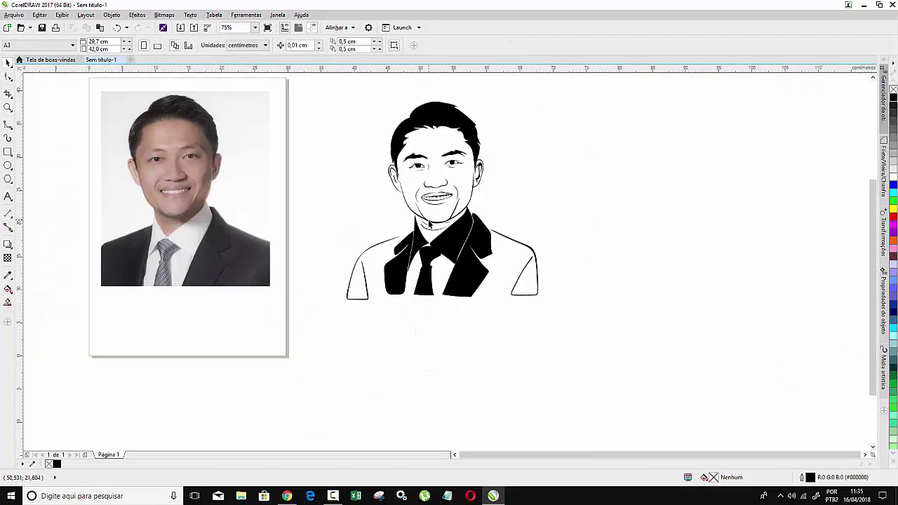
scroll(429, 223, "up", 2)
key("F10")
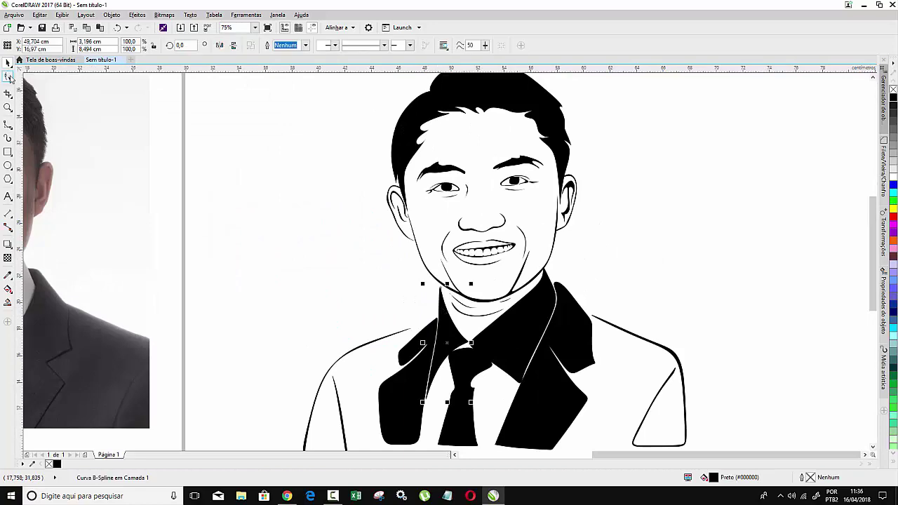
scroll(463, 315, "up", 4)
scroll(373, 296, "down", 2)
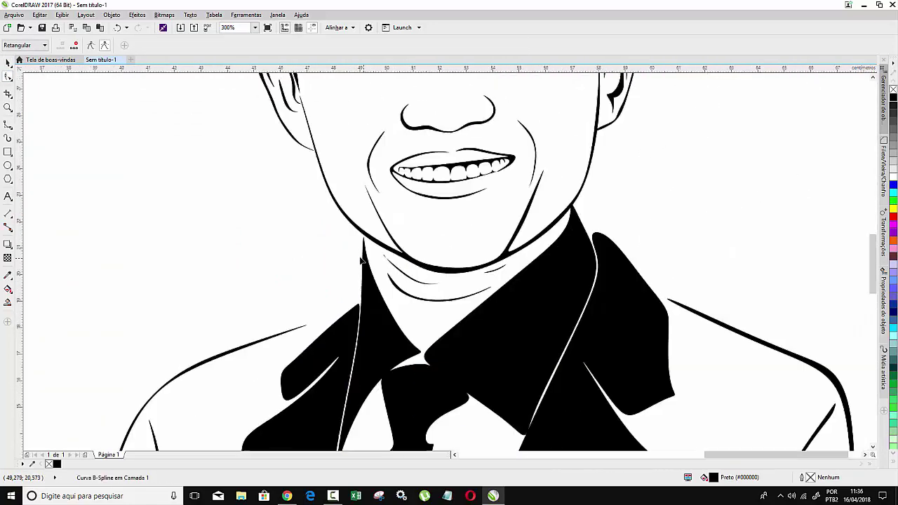
scroll(421, 246, "down", 3)
scroll(431, 175, "up", 3)
scroll(375, 184, "down", 1)
scroll(463, 200, "down", 2)
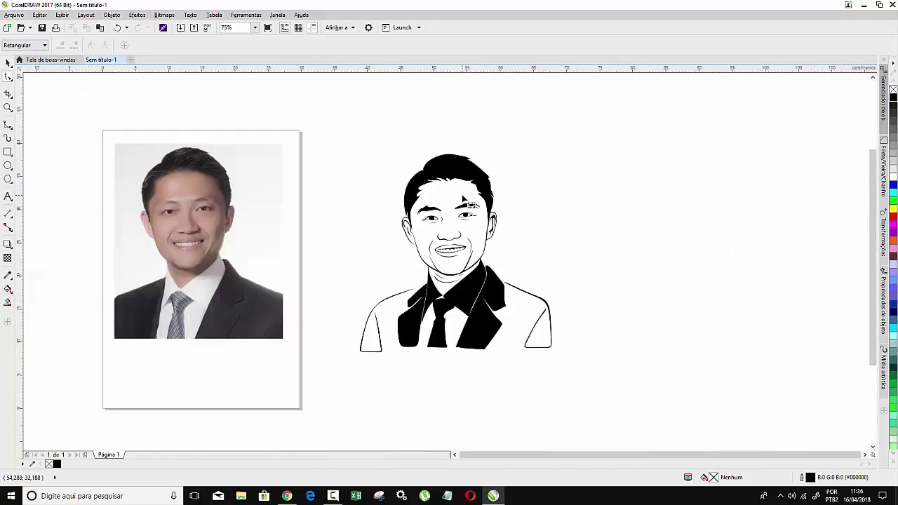